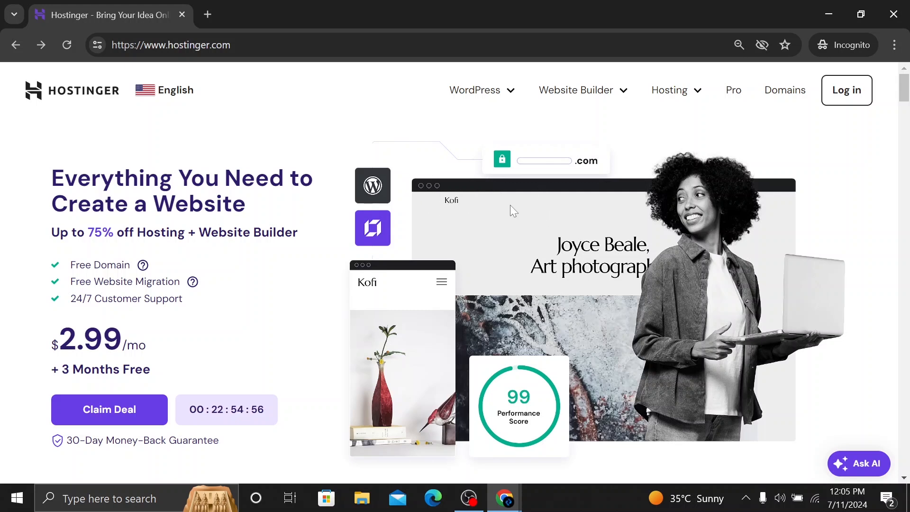
Look over the Hostinger home page's web address, advertised hosting offer and included benefits
left_click(251, 45)
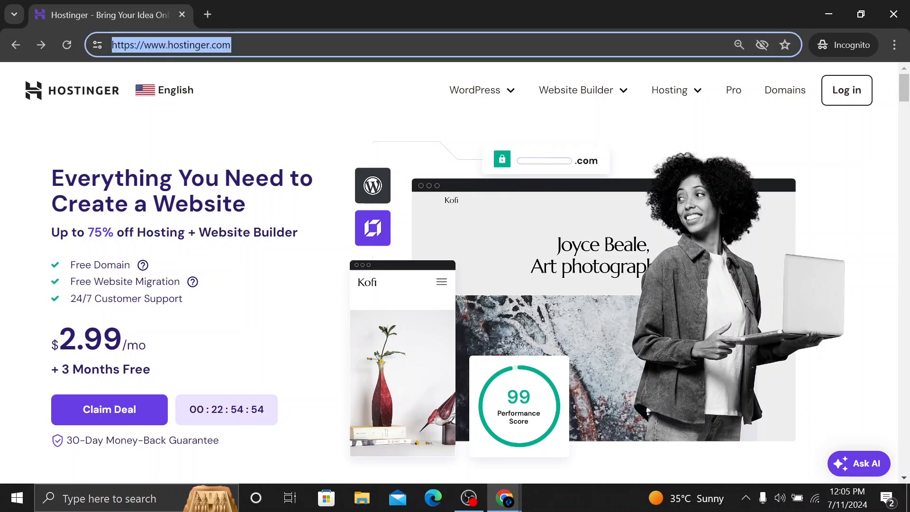
left_click(273, 138)
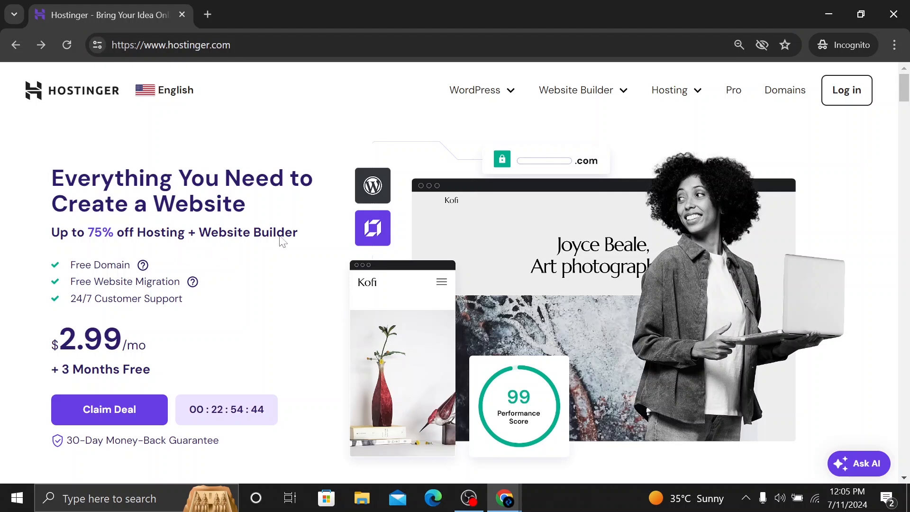
scroll(208, 260, "down", 5)
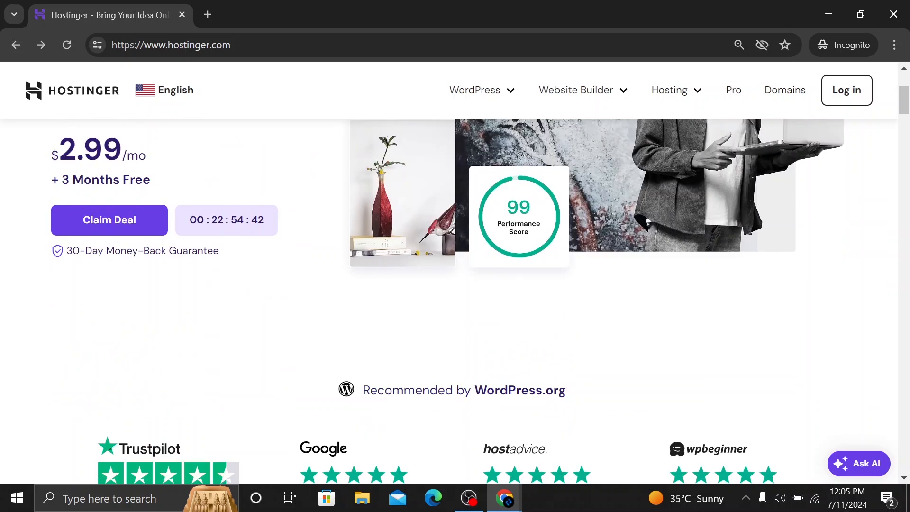
scroll(206, 258, "up", 5)
mouse_move(140, 269)
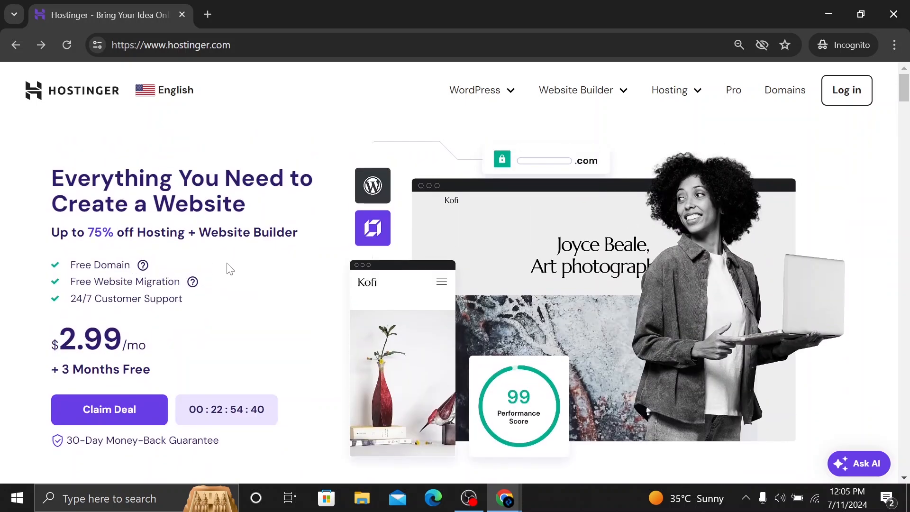
scroll(237, 285, "down", 2)
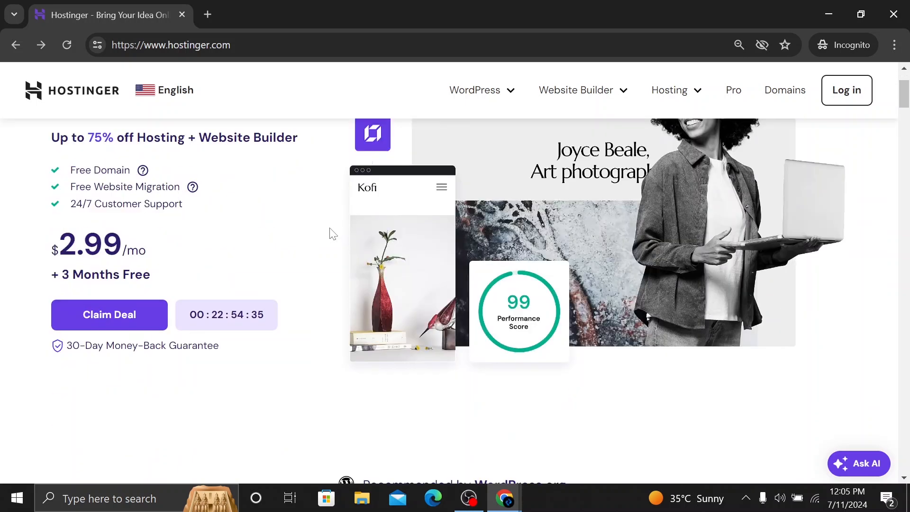
scroll(266, 246, "down", 3)
scroll(266, 247, "up", 3)
Claim the hosting deal and choose the Premium plan at $2.99 per month from the plan list
left_click(126, 322)
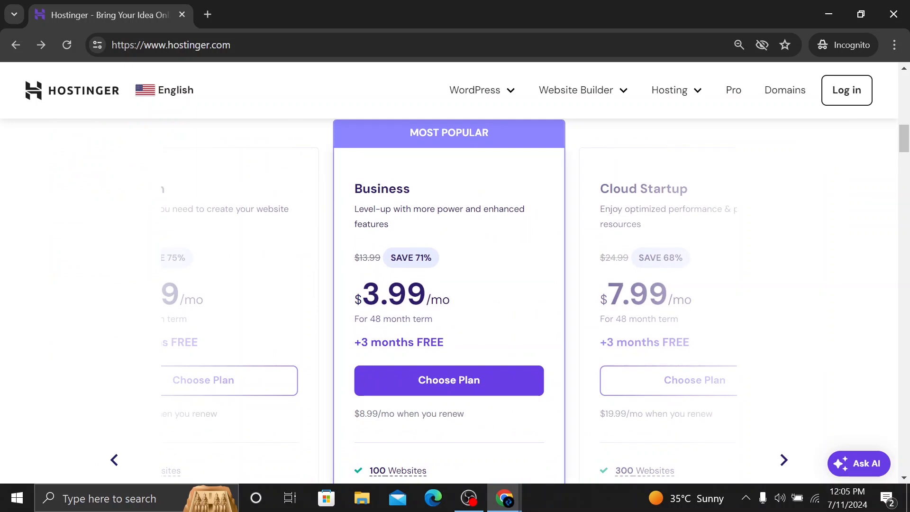
left_click(114, 460)
scroll(416, 301, "down", 2)
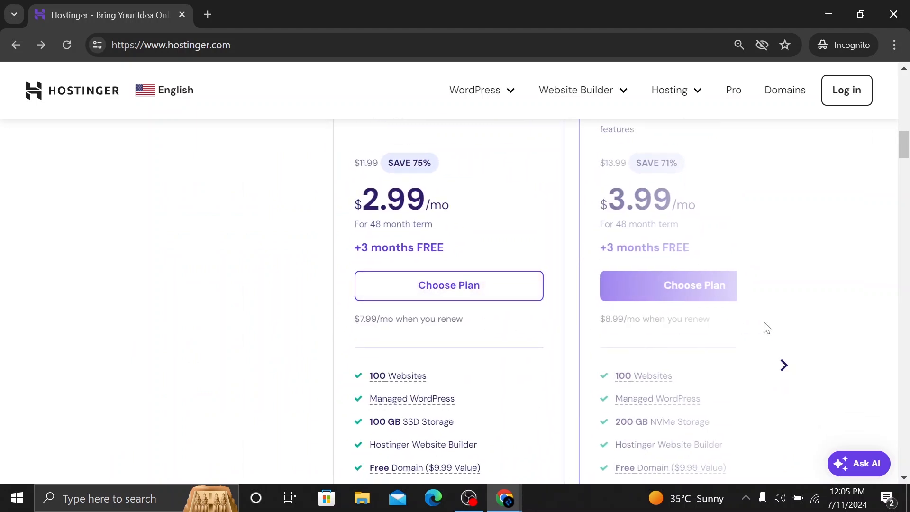
scroll(699, 292, "up", 4)
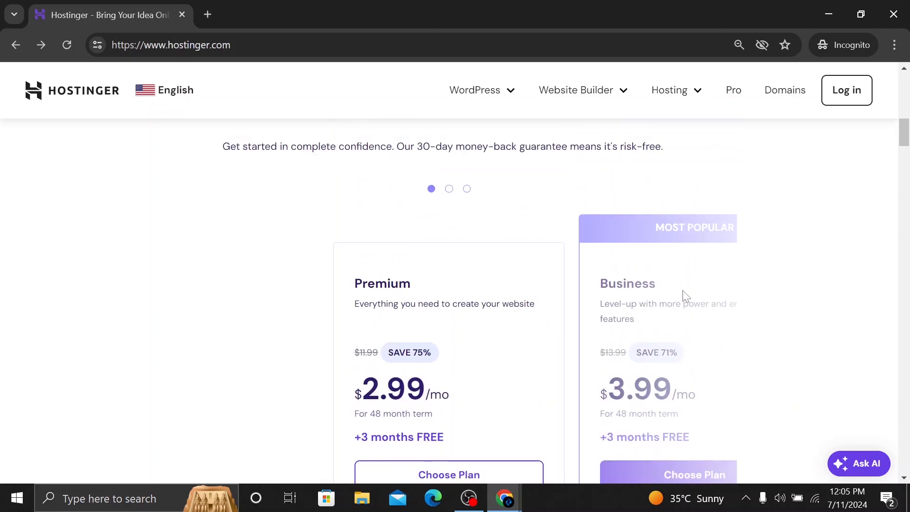
scroll(605, 317, "down", 4)
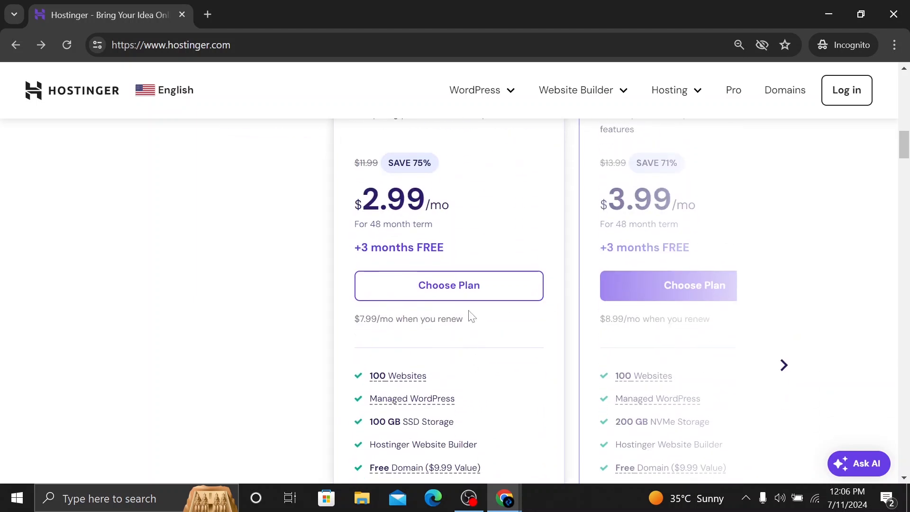
left_click(470, 290)
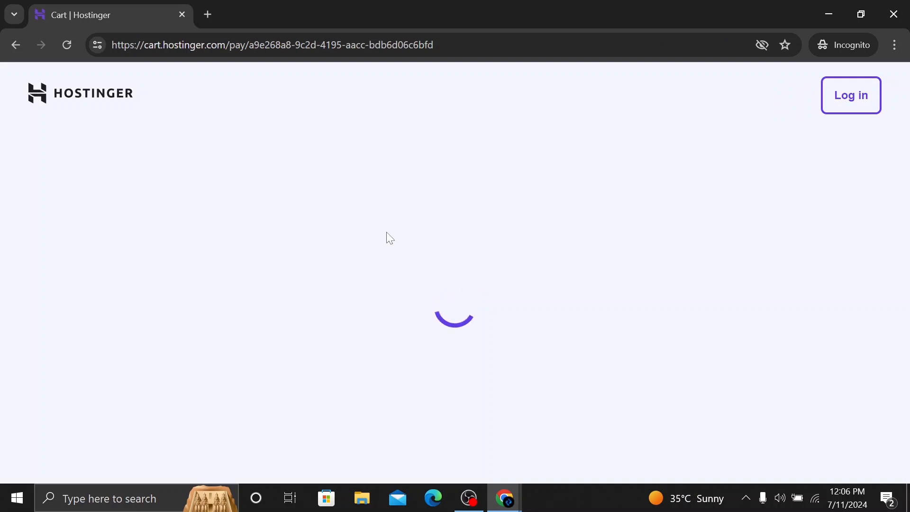
Select the 12-month billing period for the Premium Web Hosting order
scroll(387, 235, "down", 5)
scroll(390, 241, "down", 1)
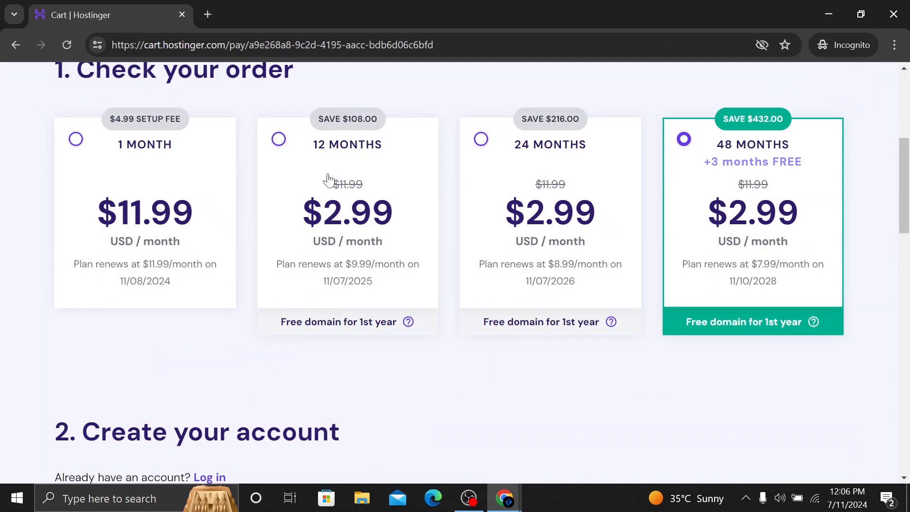
left_click(346, 154)
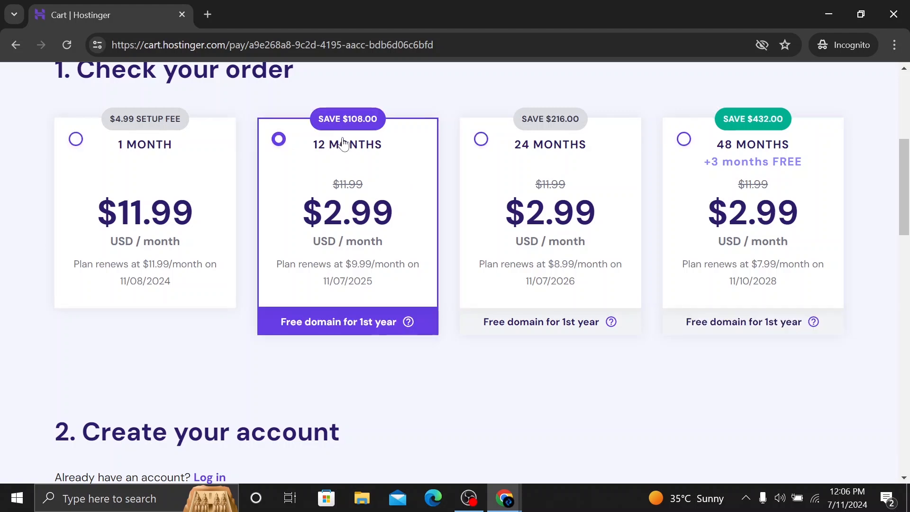
Check the 12-month plan's price in the payment section and compare the available billing periods
scroll(371, 169, "down", 2)
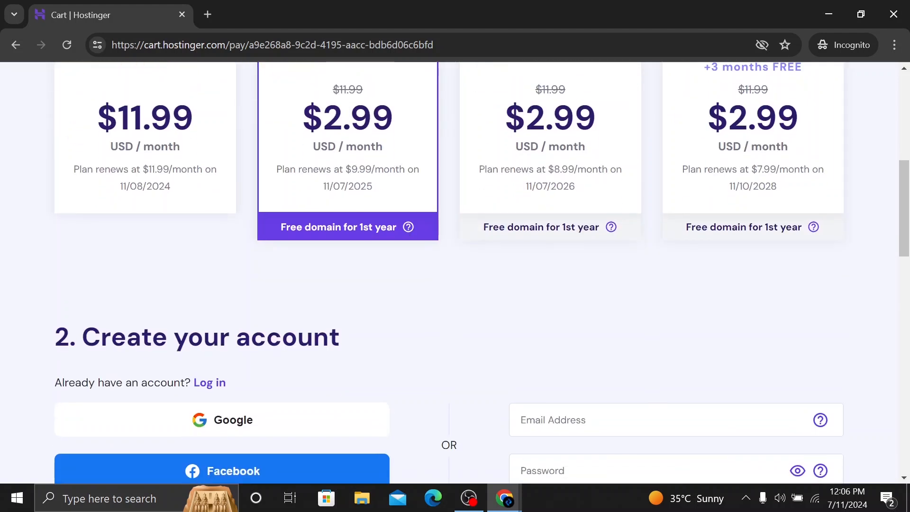
scroll(394, 248, "down", 12)
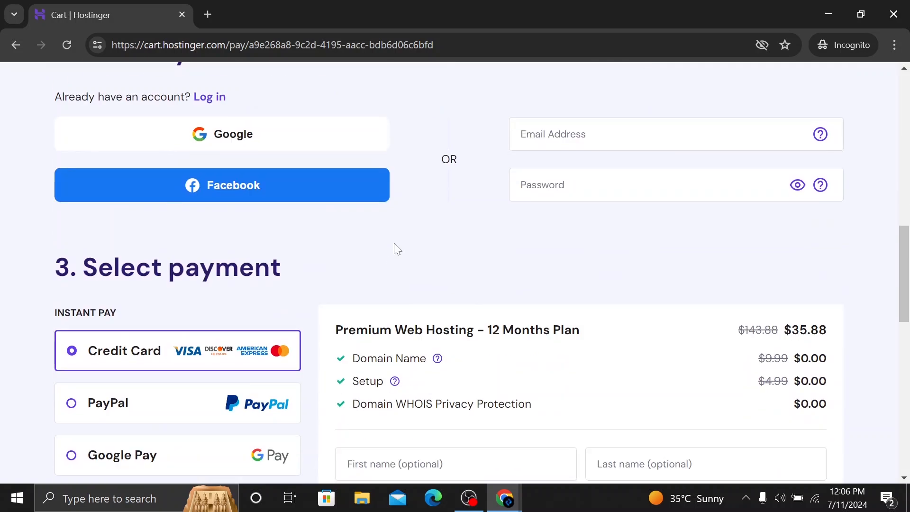
scroll(675, 279, "up", 6)
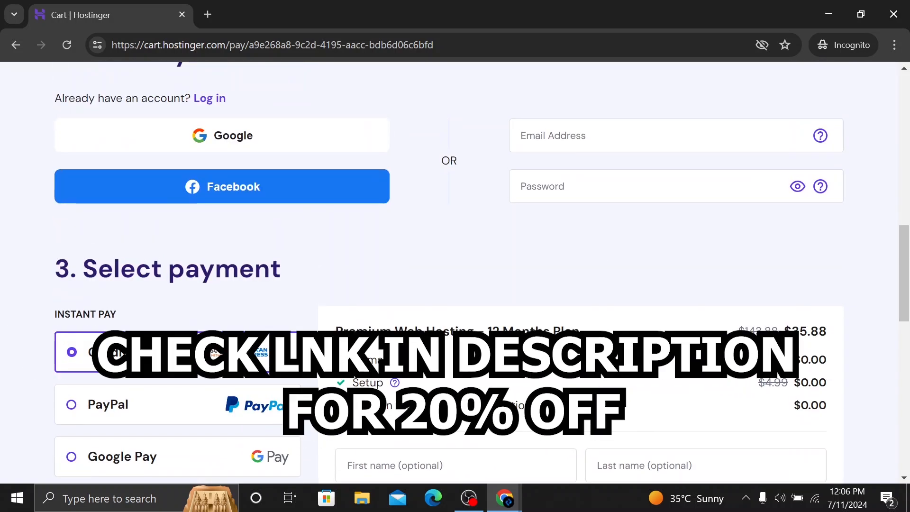
left_click_drag(792, 331, 836, 339)
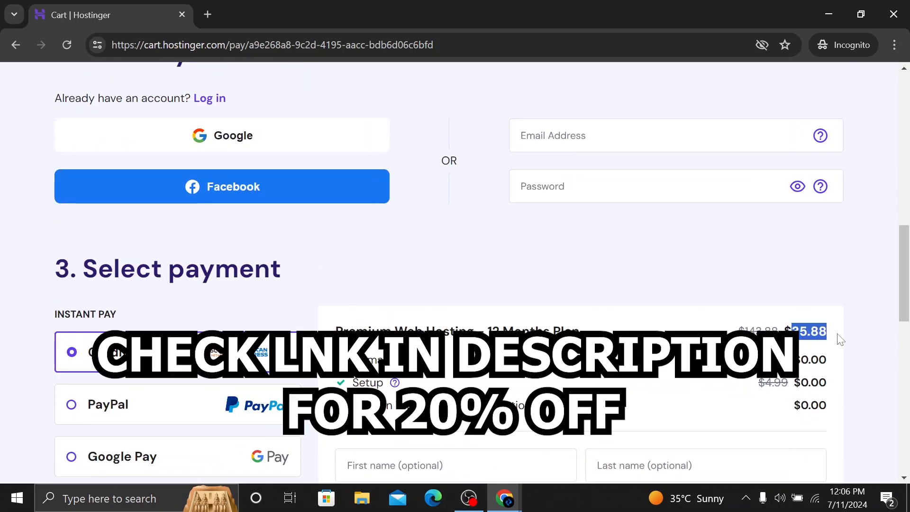
left_click(835, 339)
scroll(768, 279, "up", 12)
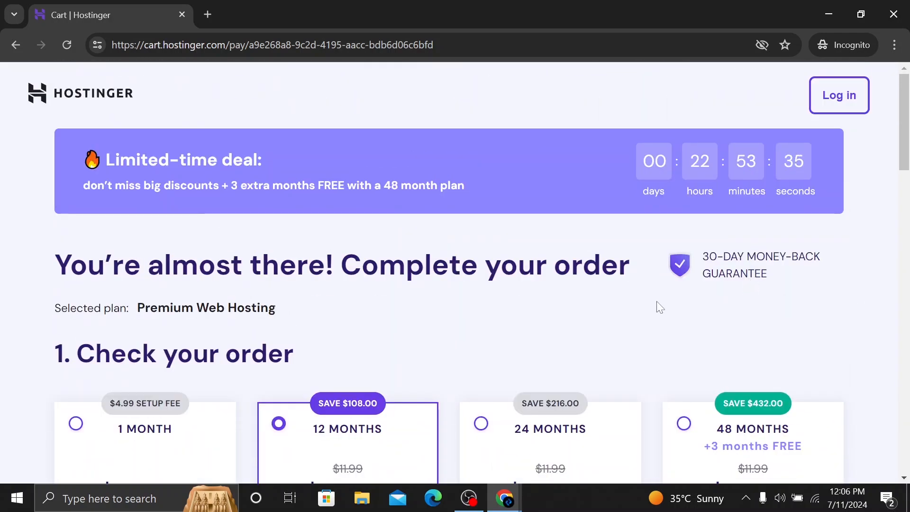
scroll(523, 320, "down", 6)
scroll(526, 320, "up", 6)
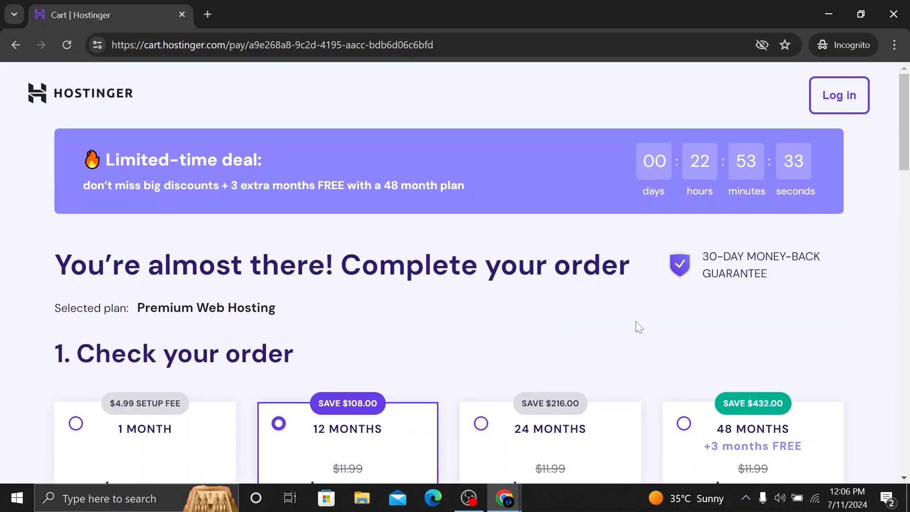
Review the cart's account creation options, payment methods, billing details and card form, and close the cart
scroll(439, 305, "down", 8)
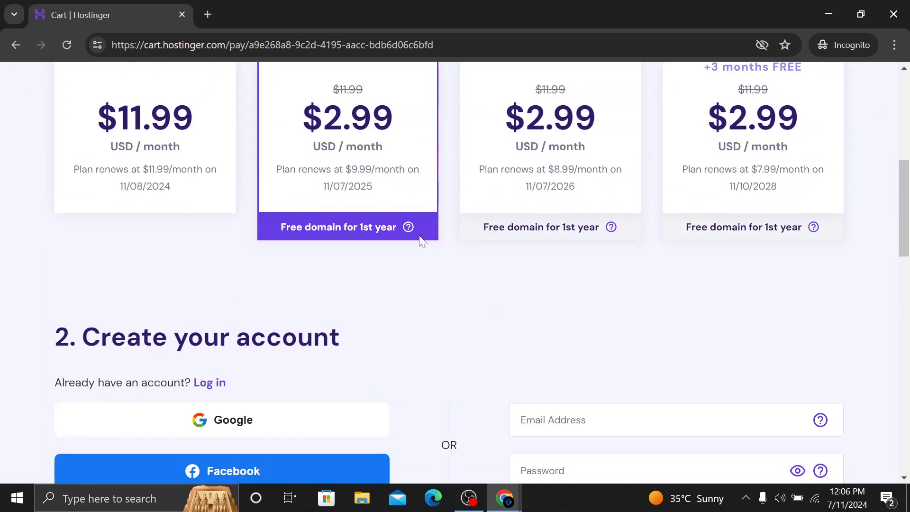
scroll(370, 256, "down", 4)
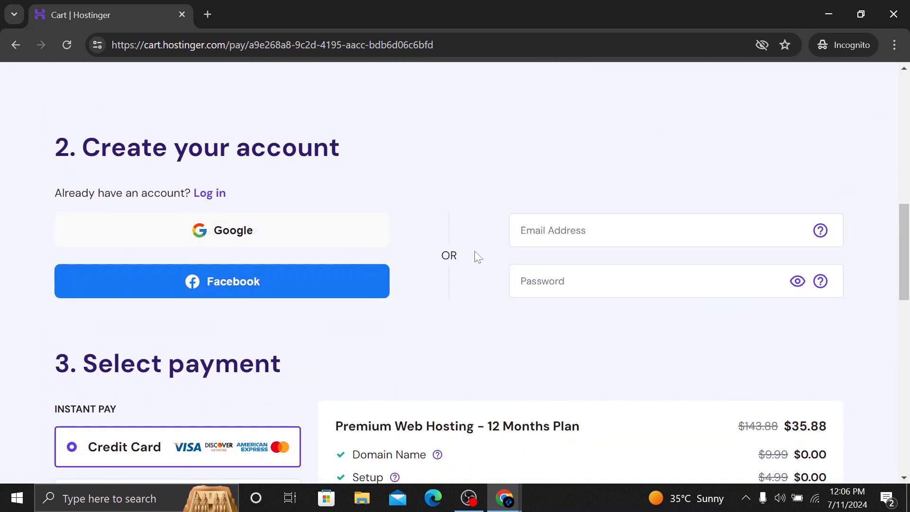
scroll(493, 261, "down", 4)
scroll(513, 265, "down", 4)
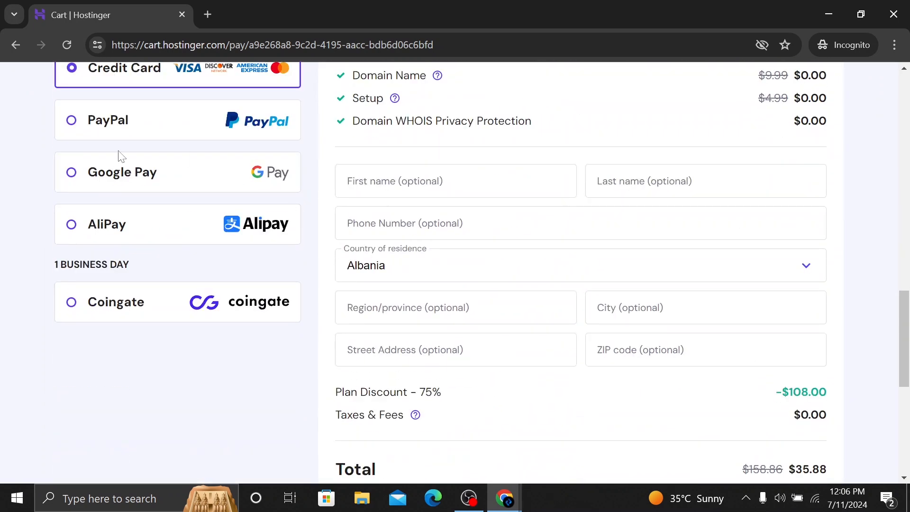
scroll(299, 189, "down", 8)
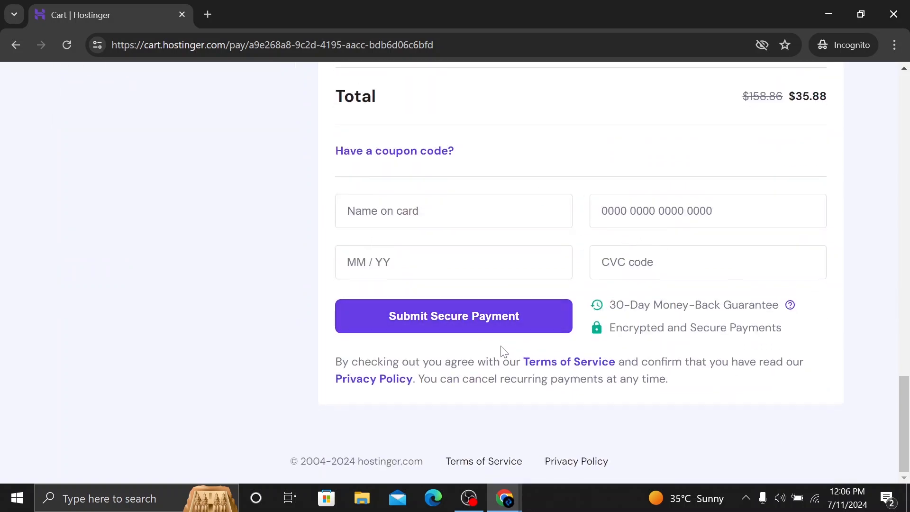
scroll(504, 352, "up", 20)
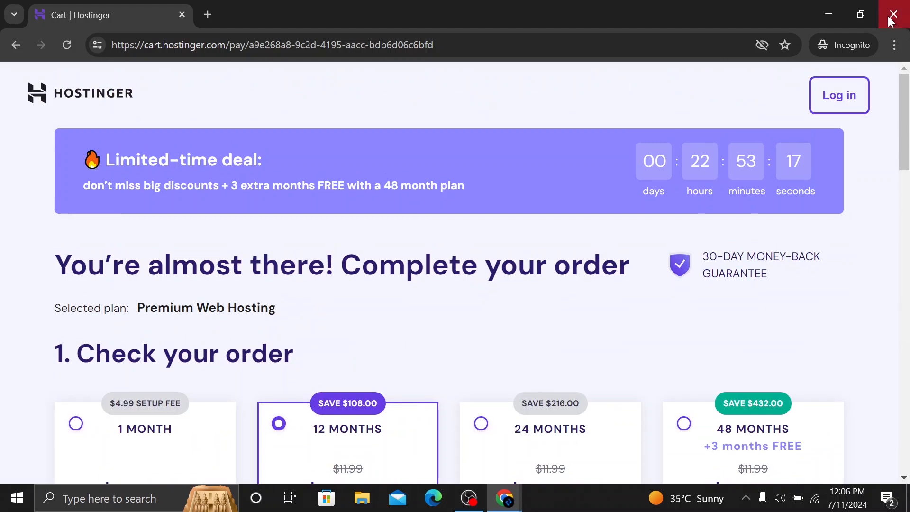
left_click(182, 15)
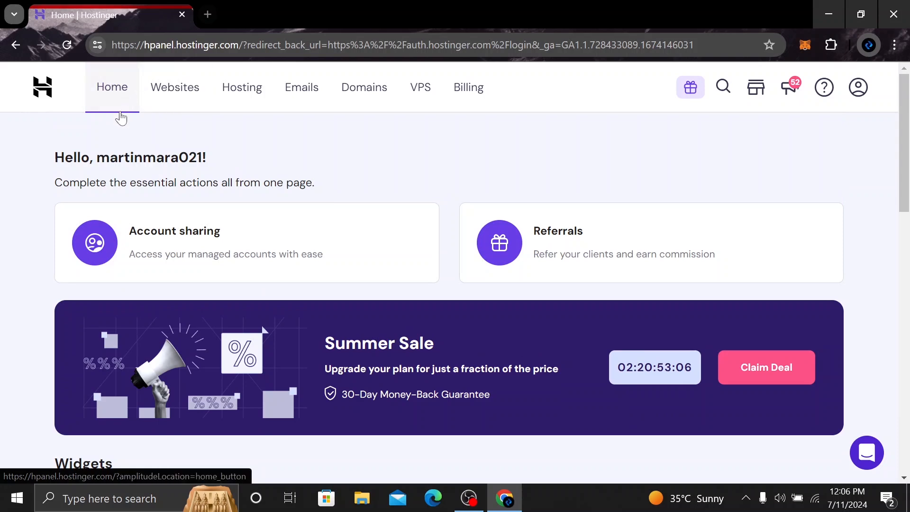
Look over the account sharing, referrals and widgets sections of the hosting account's home page
scroll(114, 128, "down", 4)
scroll(109, 139, "down", 5)
scroll(117, 135, "up", 7)
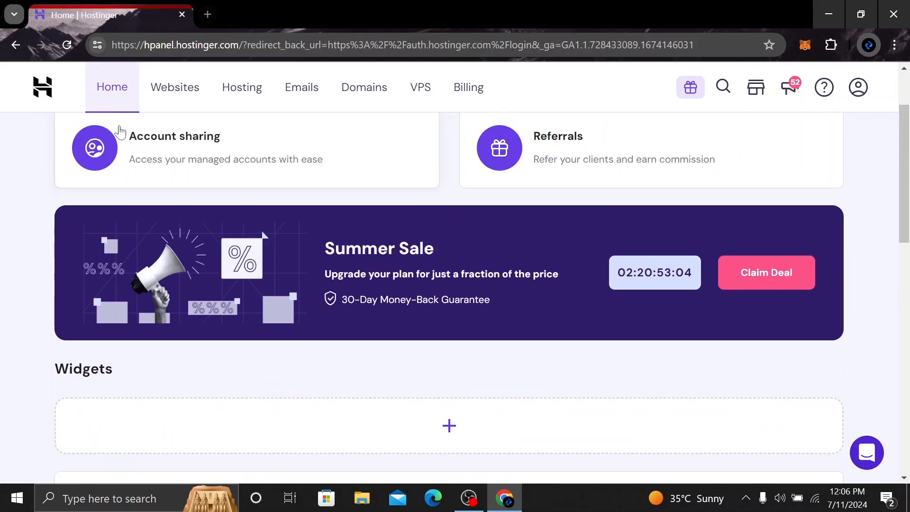
scroll(178, 75, "up", 2)
Open the management page of the Premium Web Hosting plan and examine its disk, inode and memory usage
left_click(175, 87)
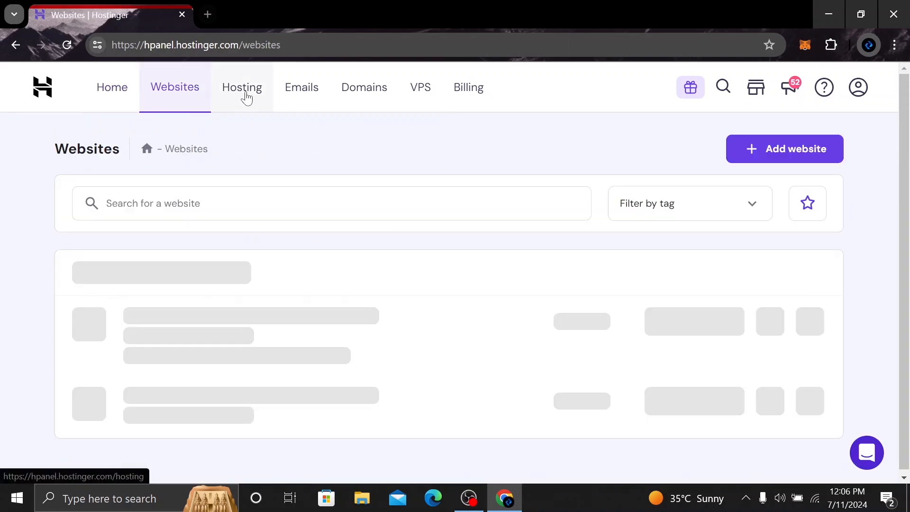
left_click(241, 93)
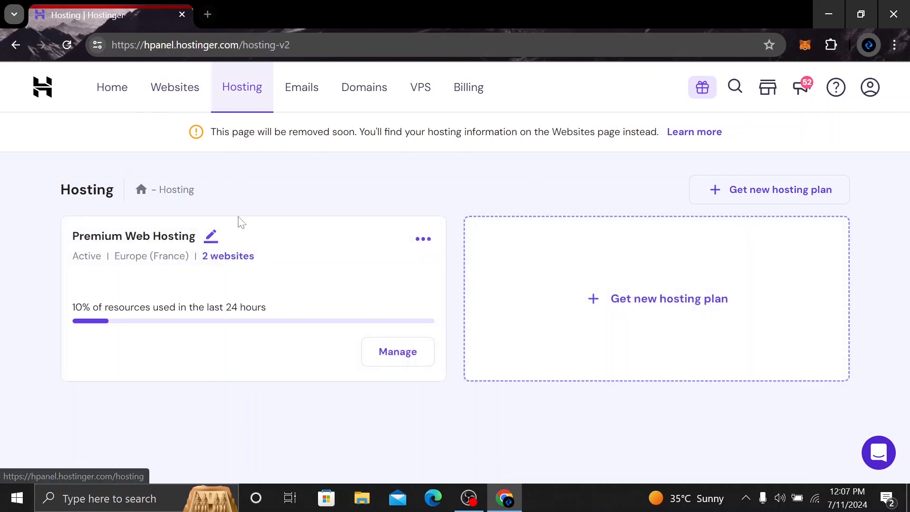
left_click(384, 358)
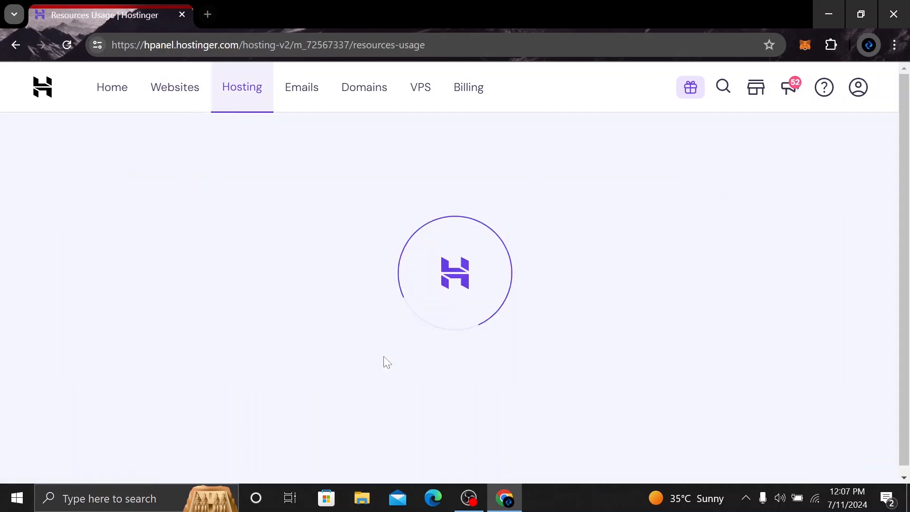
scroll(332, 315, "down", 6)
scroll(327, 311, "up", 5)
scroll(364, 325, "down", 4)
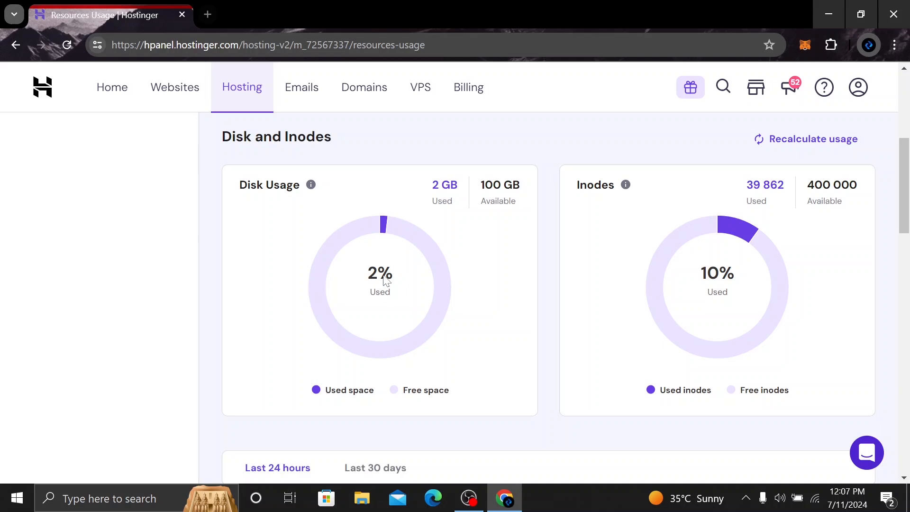
scroll(518, 321, "down", 2)
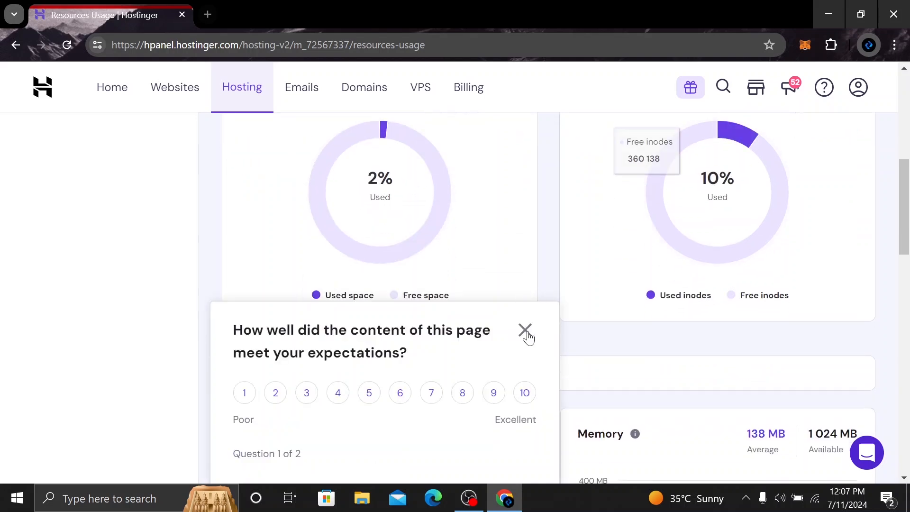
left_click(525, 331)
scroll(504, 306, "up", 6)
Go to the Websites overview and start adding a WordPress website, reaching the form for its administrator login details
left_click(122, 90)
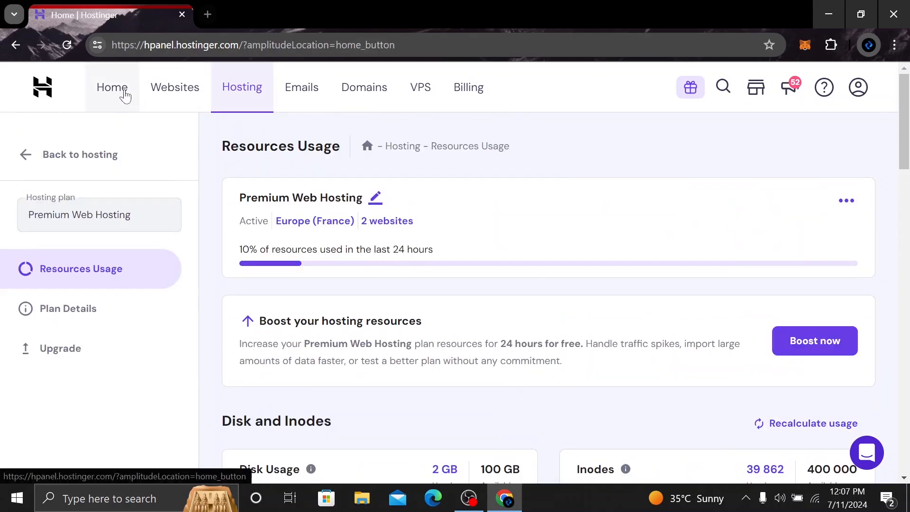
left_click(197, 101)
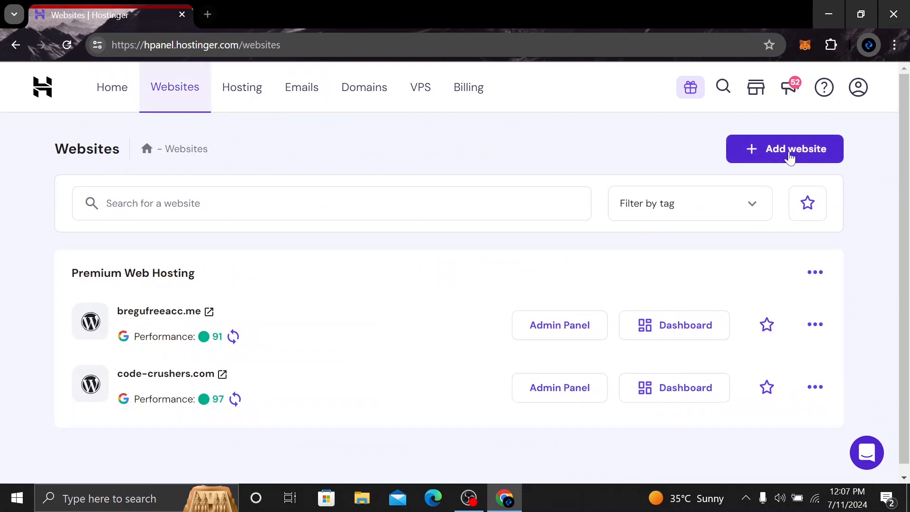
left_click(790, 158)
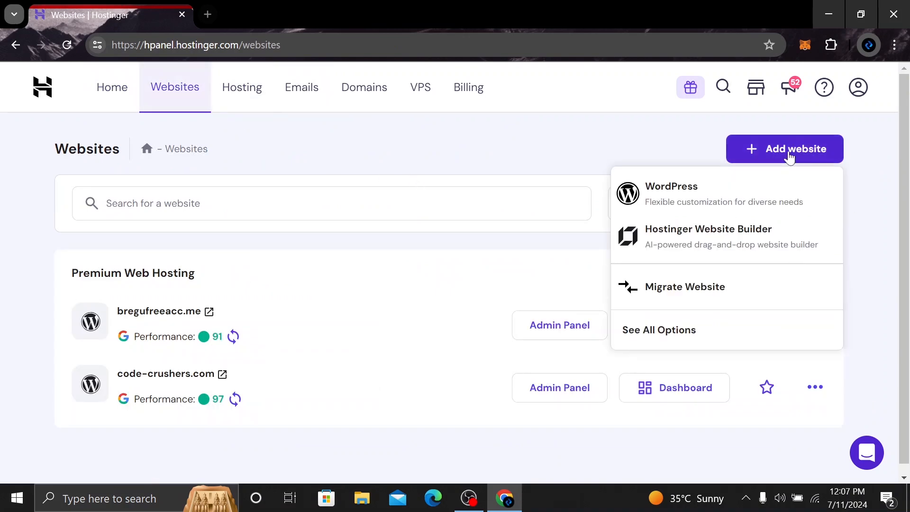
left_click(679, 196)
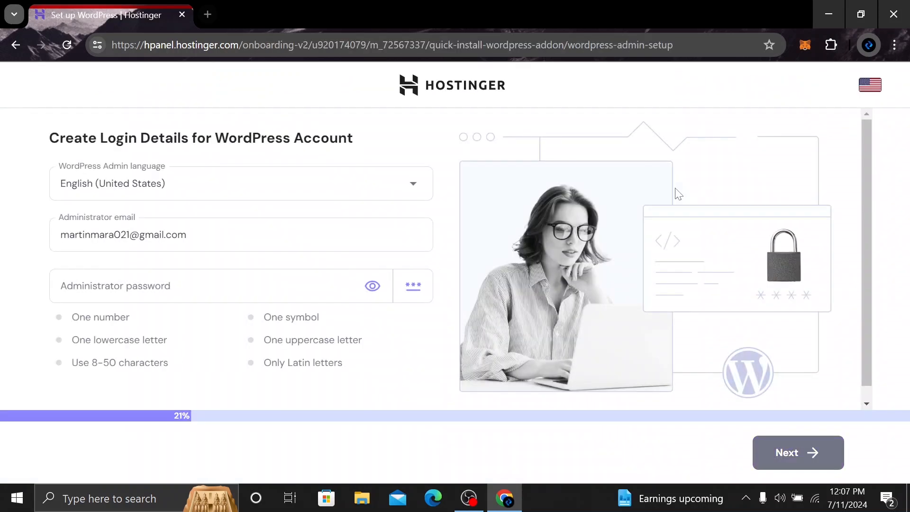
scroll(298, 200, "down", 1)
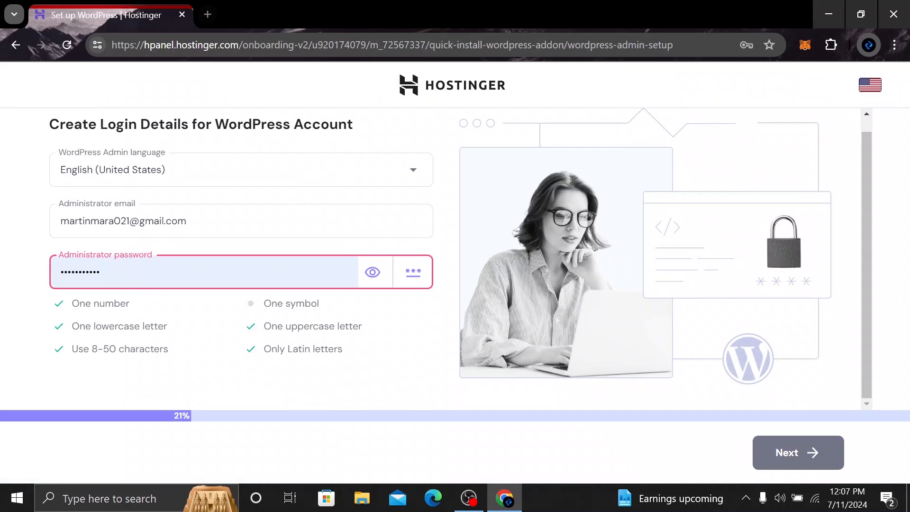
Enter an administrator password that meets all the listed requirements, submit the WordPress login details, and decline the browser's offer to update the saved password
left_click(218, 272)
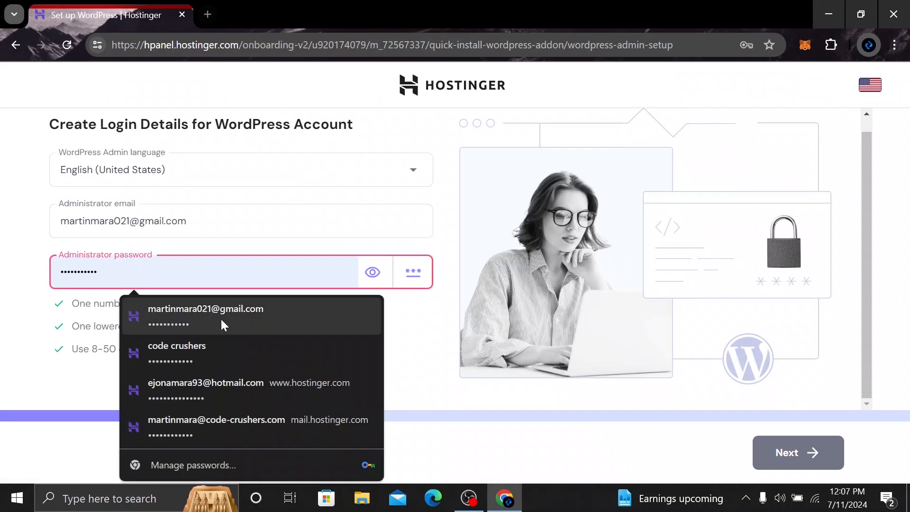
left_click(179, 119)
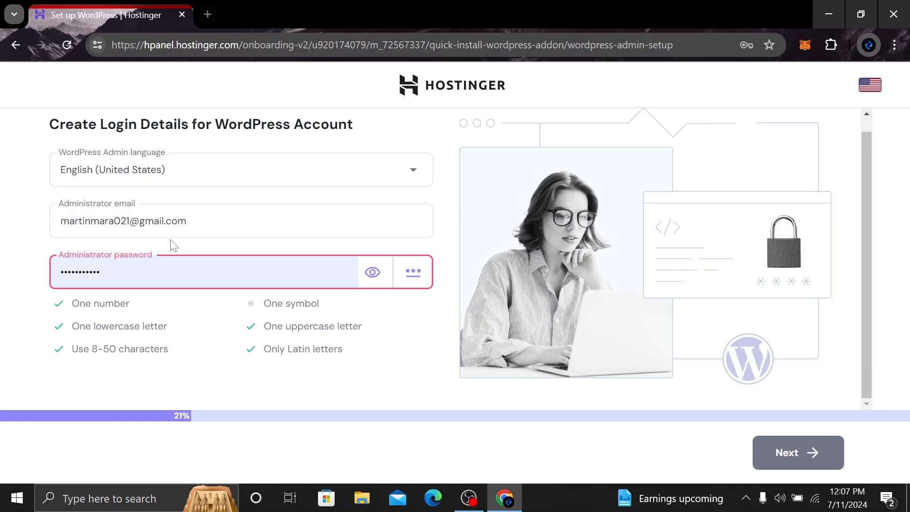
left_click(142, 272)
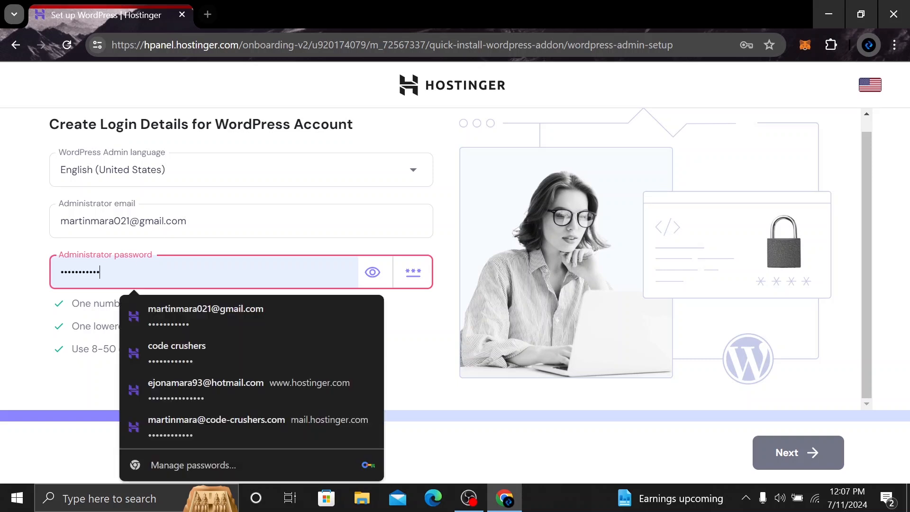
left_click(202, 316)
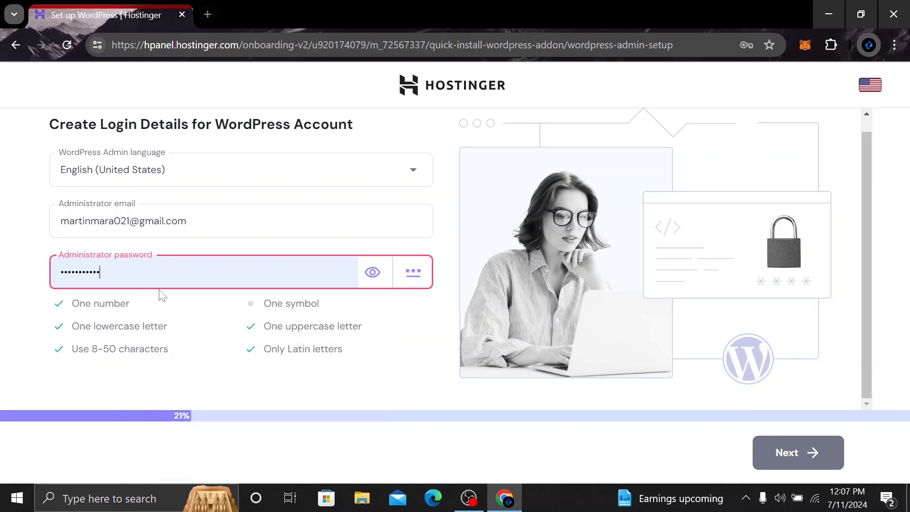
left_click(159, 284)
left_click(183, 366)
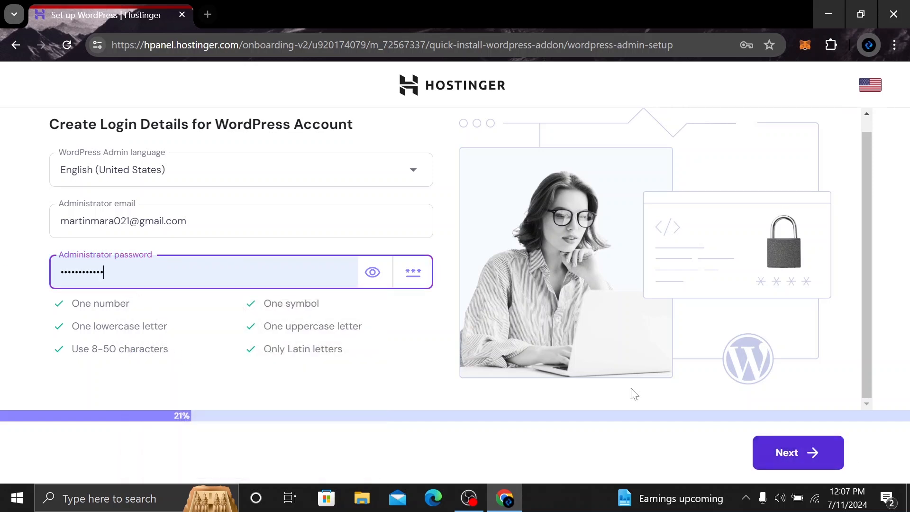
left_click(801, 459)
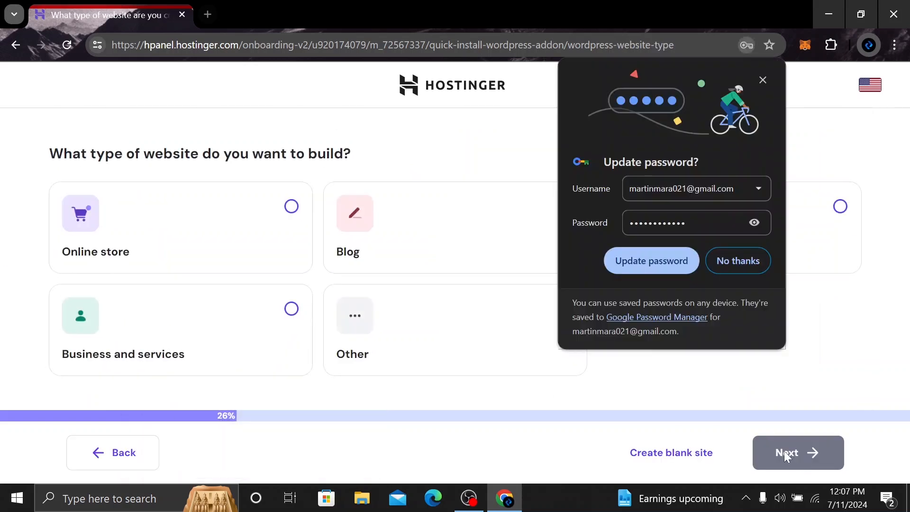
left_click(734, 266)
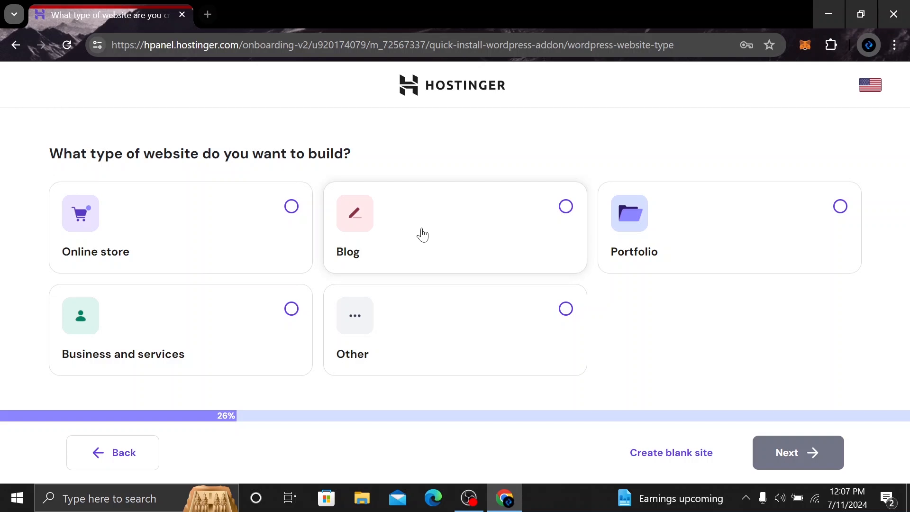
Set the website type to Portfolio and browse the pre-built website templates and themes offered for it
left_click(718, 245)
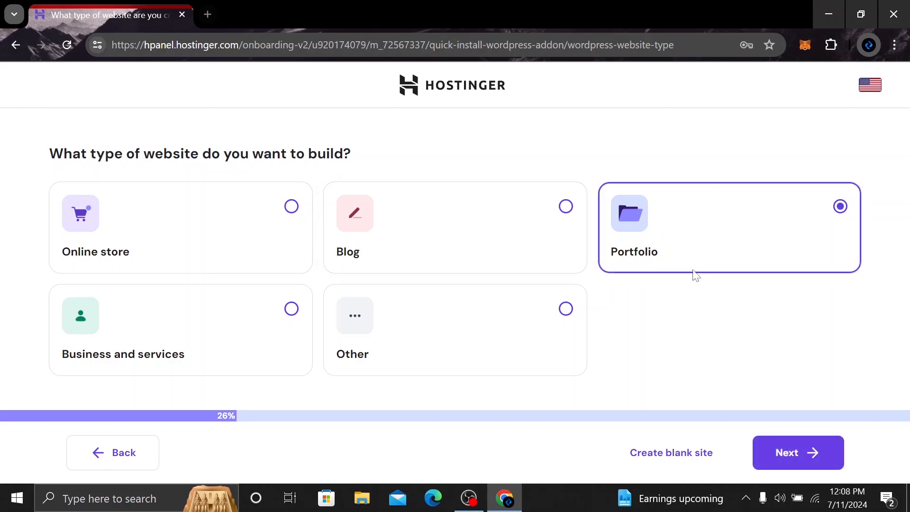
left_click(805, 460)
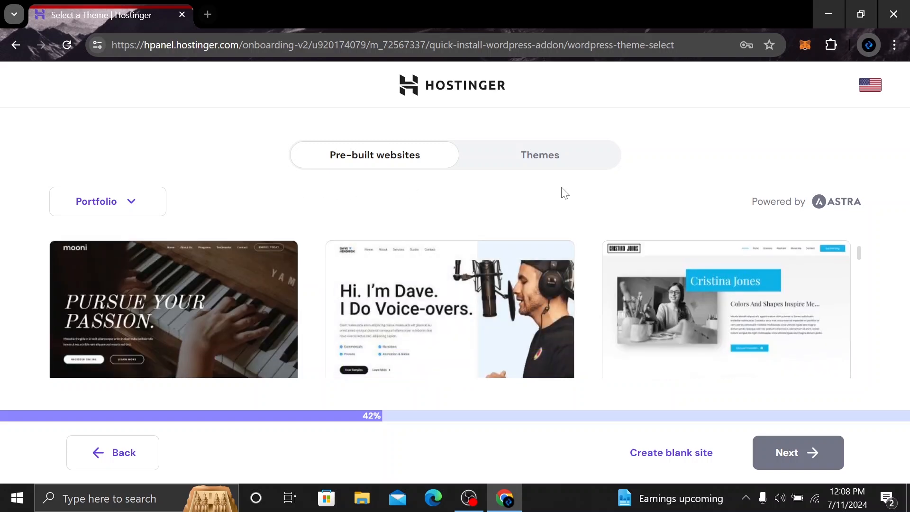
left_click(521, 162)
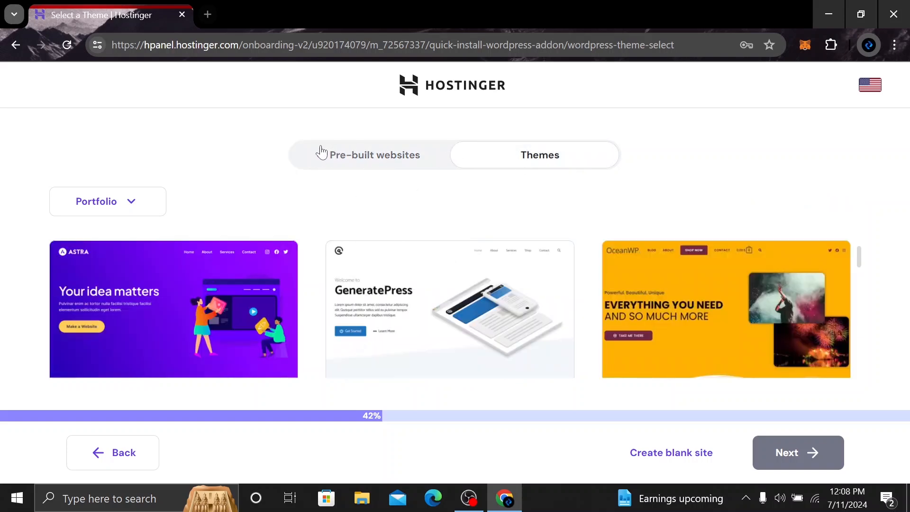
left_click(328, 159)
scroll(437, 326, "down", 10)
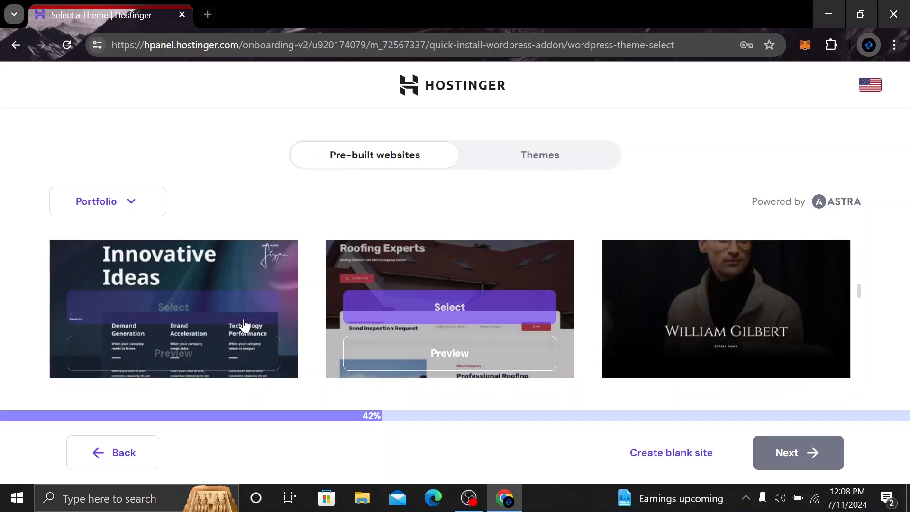
scroll(466, 324, "down", 1)
scroll(467, 323, "down", 5)
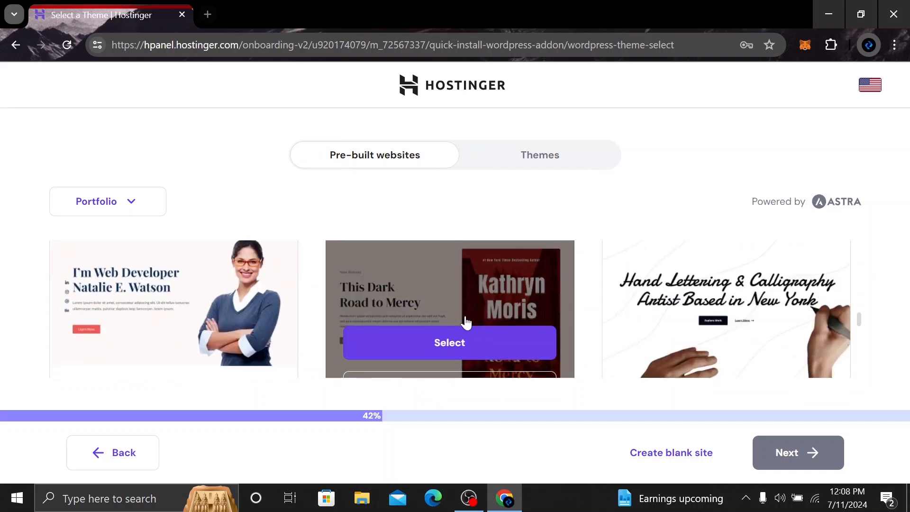
scroll(466, 323, "up", 10)
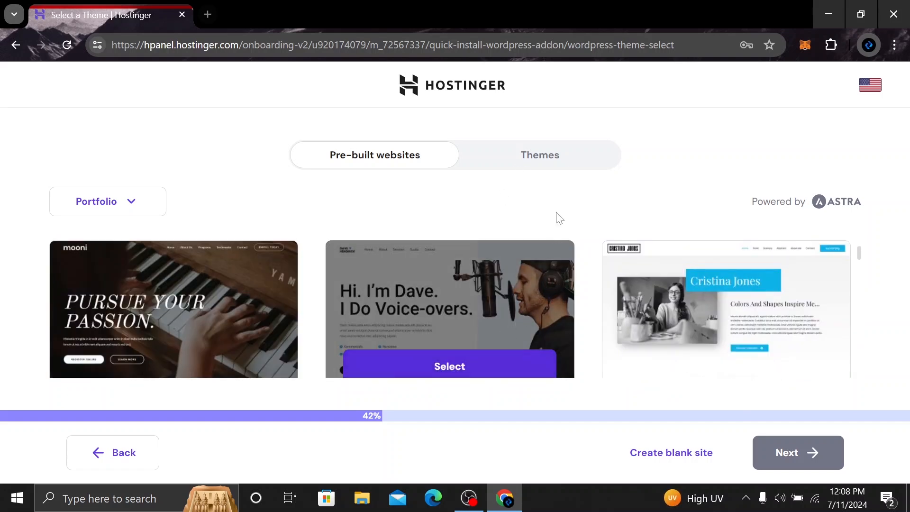
Choose the Astra theme for the site and continue to the plugin selection
left_click(582, 159)
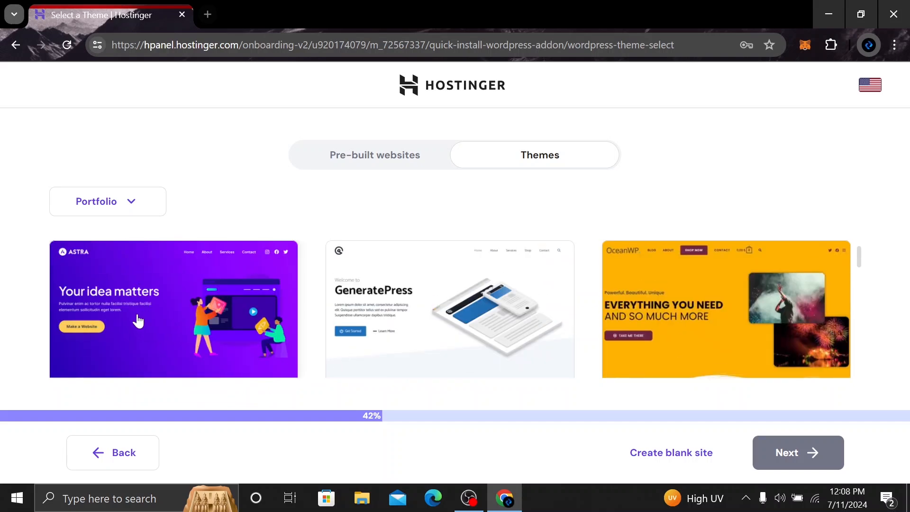
left_click(142, 294)
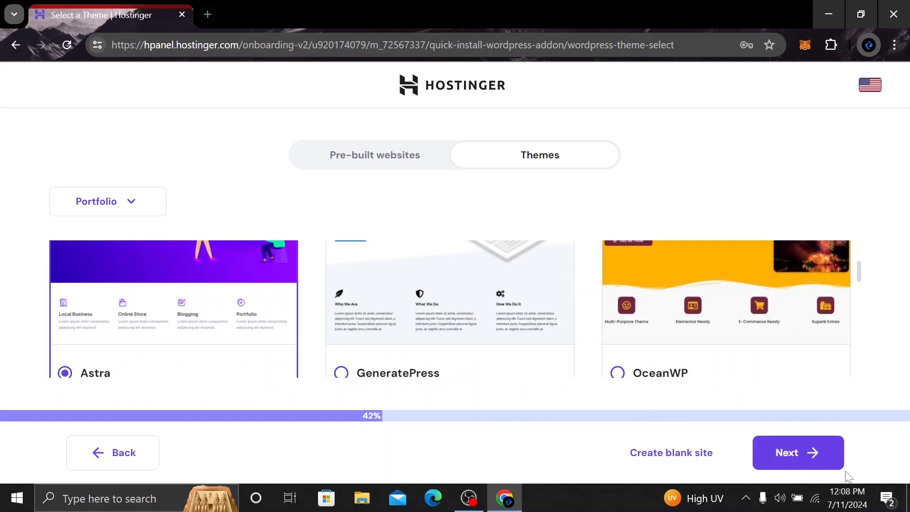
left_click(800, 463)
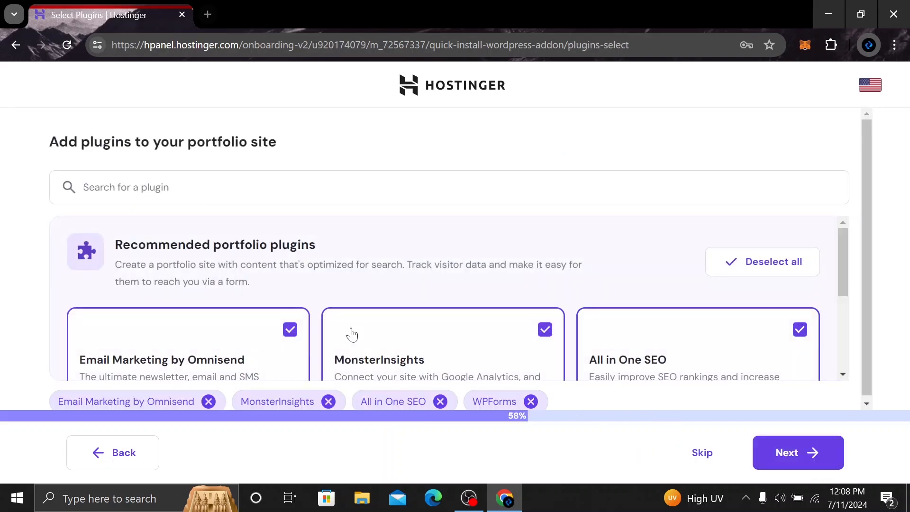
Review the recommended portfolio plugins and add Google Site Kit to the selection
scroll(295, 301, "down", 4)
scroll(406, 321, "up", 4)
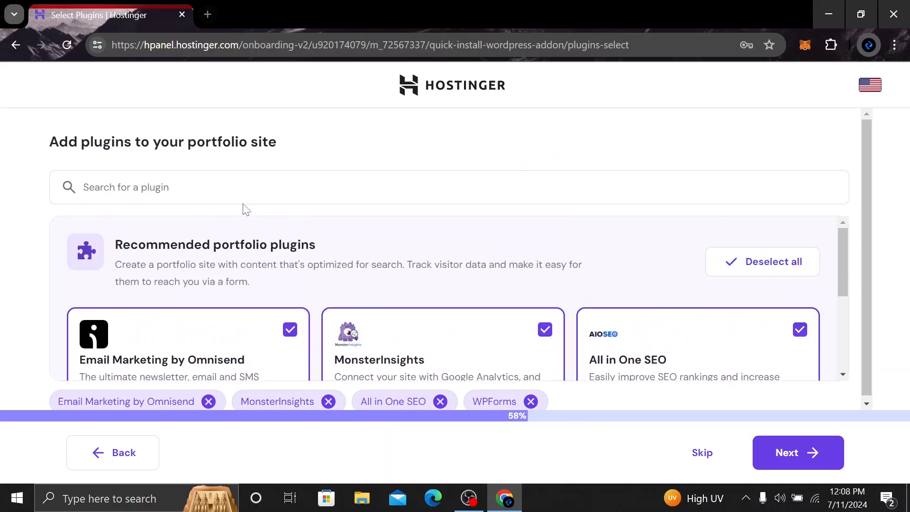
scroll(283, 232, "down", 2)
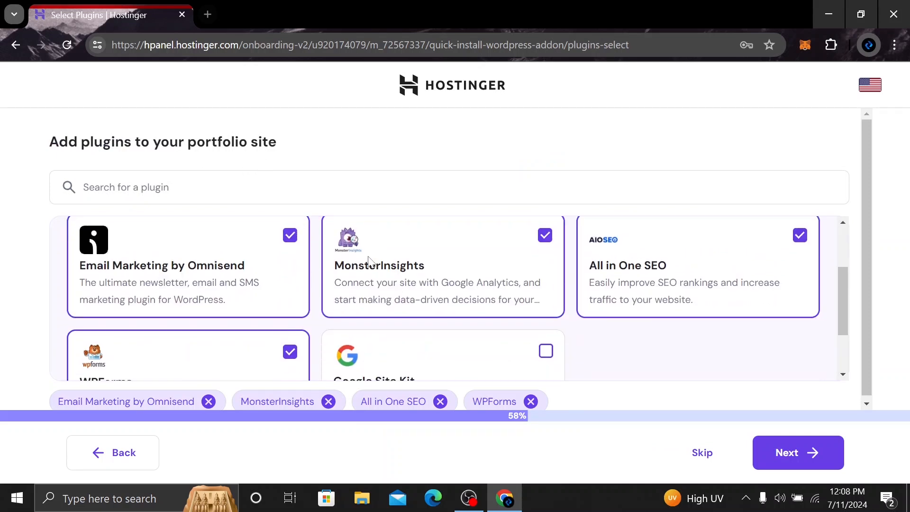
scroll(494, 327, "down", 2)
scroll(533, 288, "up", 4)
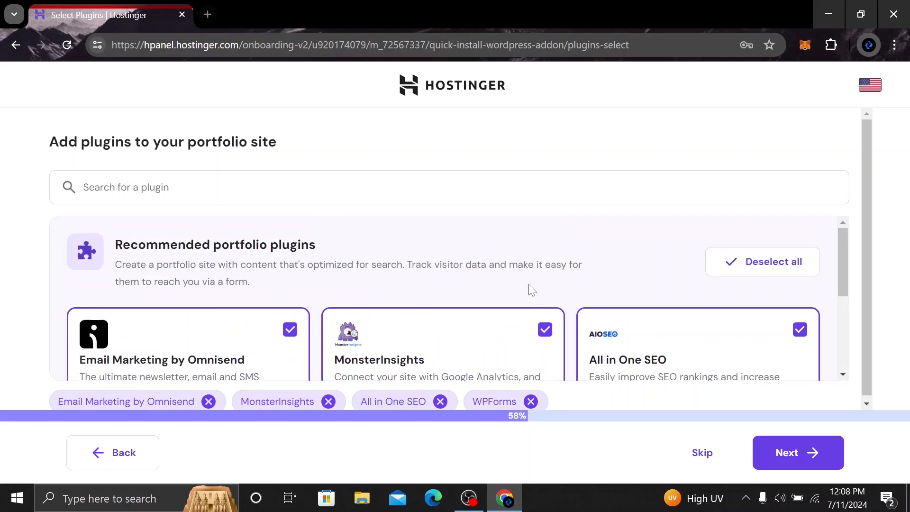
scroll(308, 289, "down", 3)
scroll(360, 296, "up", 1)
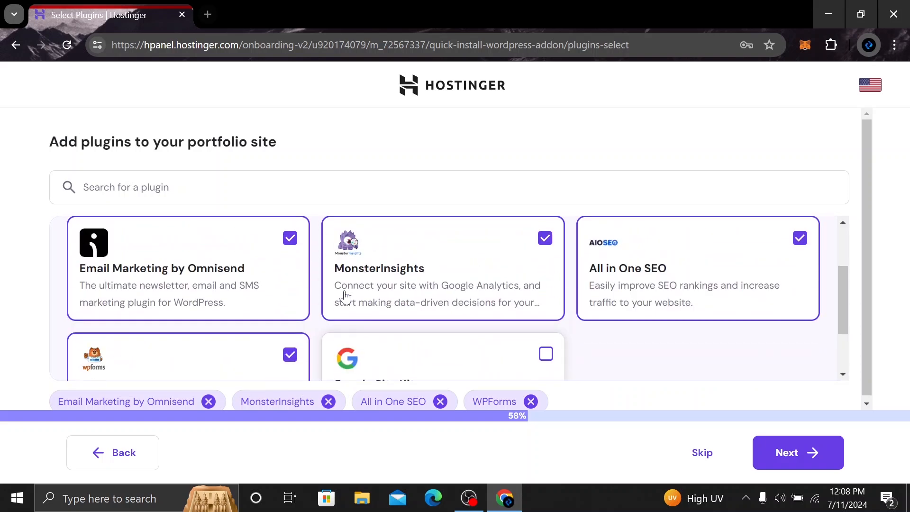
scroll(530, 298, "down", 2)
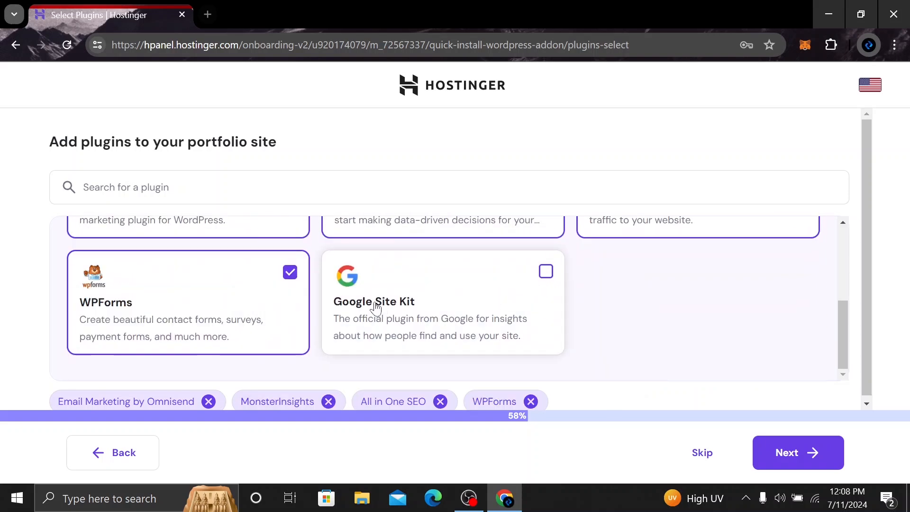
left_click(546, 272)
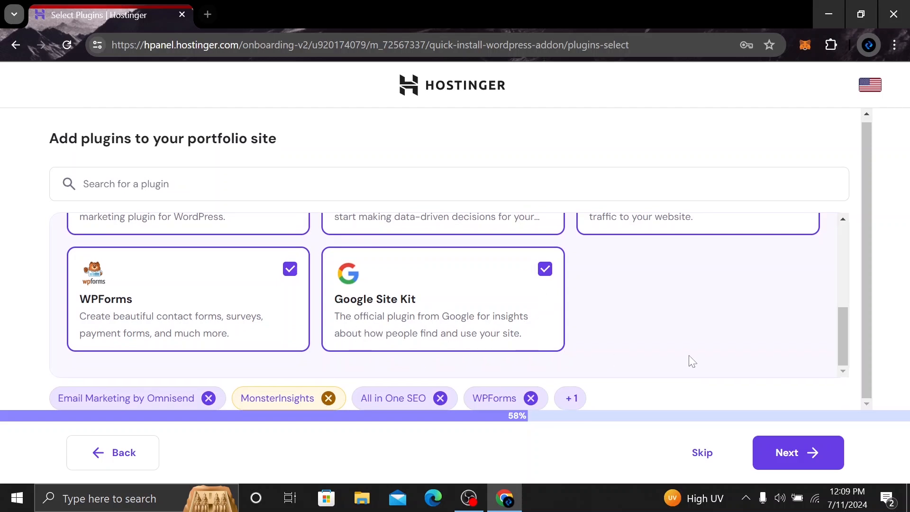
Continue with the selected plugins and use a temporary domain for the new website
left_click(799, 471)
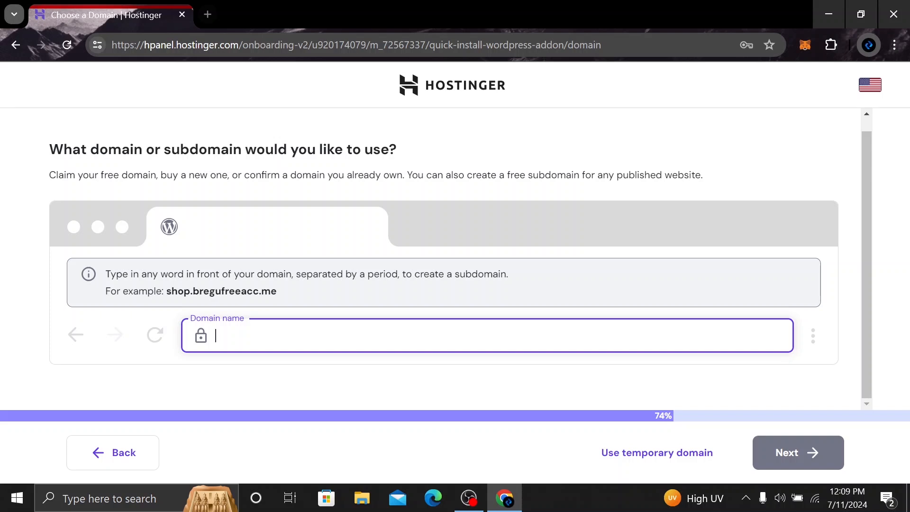
left_click(200, 180)
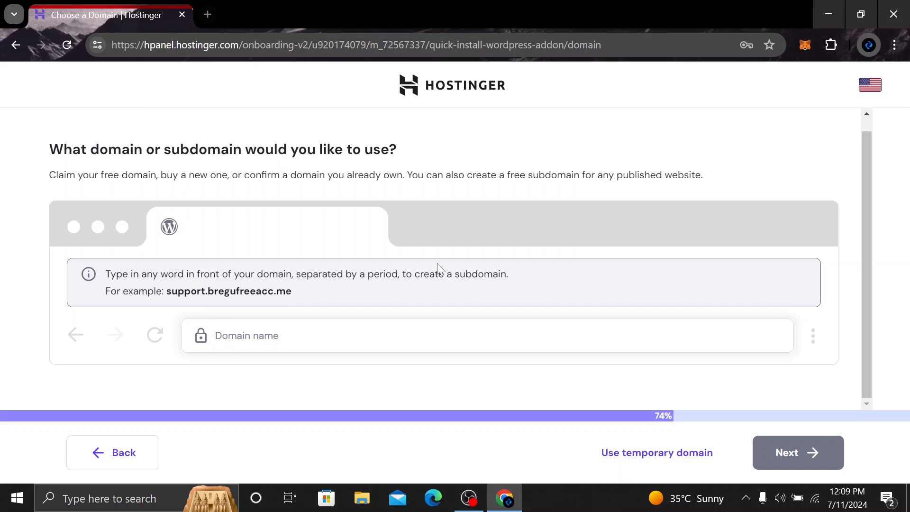
left_click(692, 459)
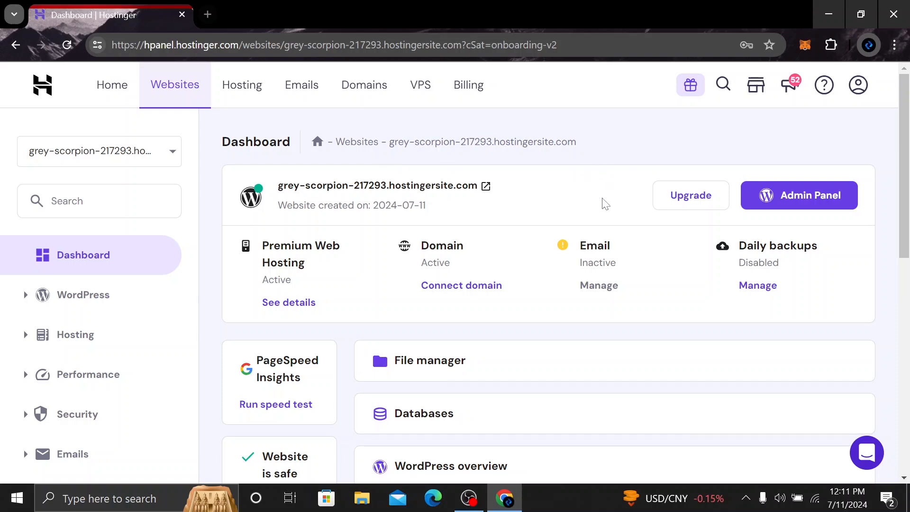
Look over the new website's dashboard, including its hosting resource usage, tips to improve and plan details
scroll(603, 209, "down", 2)
scroll(417, 332, "down", 8)
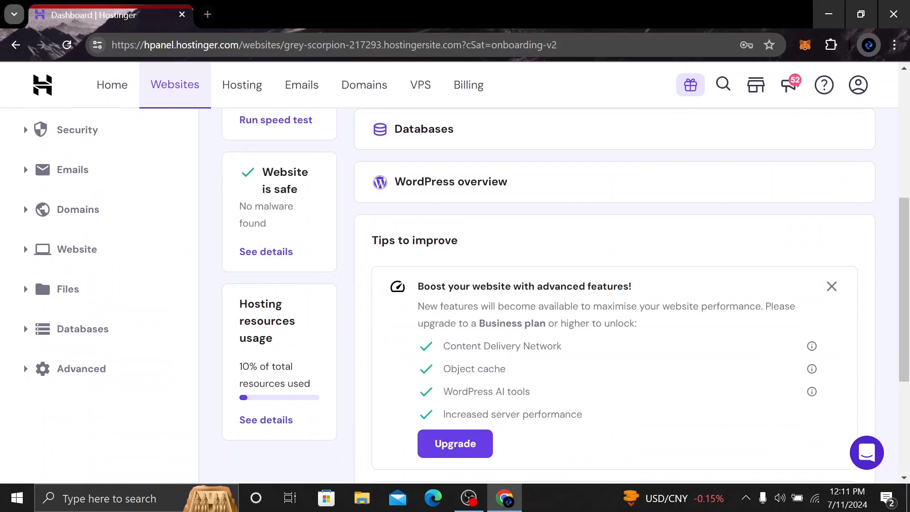
scroll(384, 295, "up", 7)
scroll(383, 295, "down", 7)
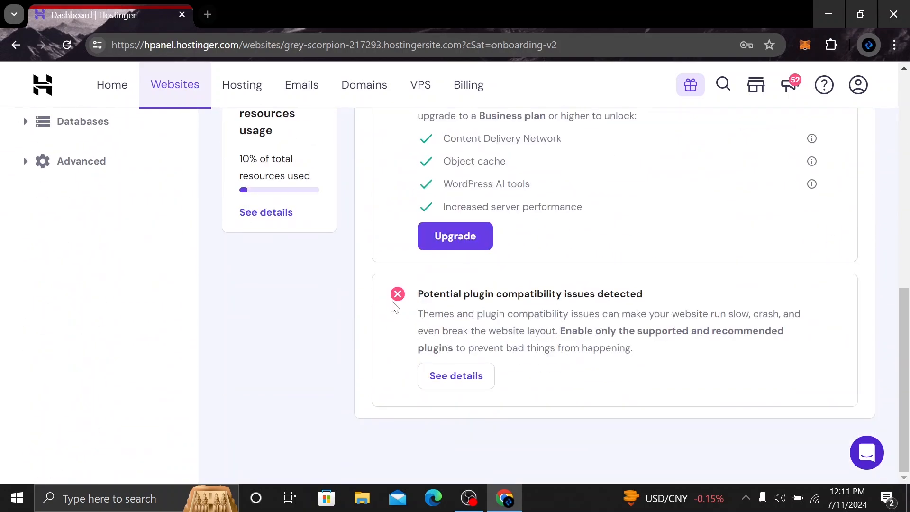
scroll(408, 311, "up", 10)
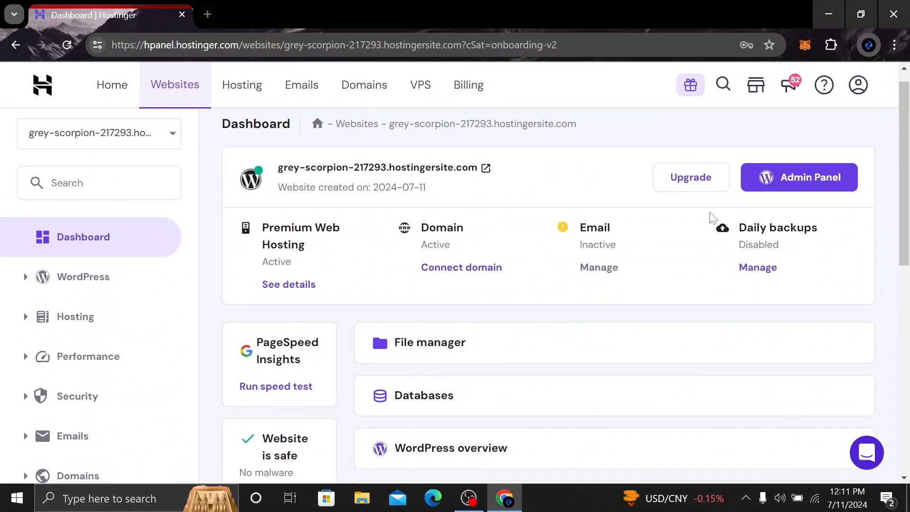
scroll(437, 205, "up", 1)
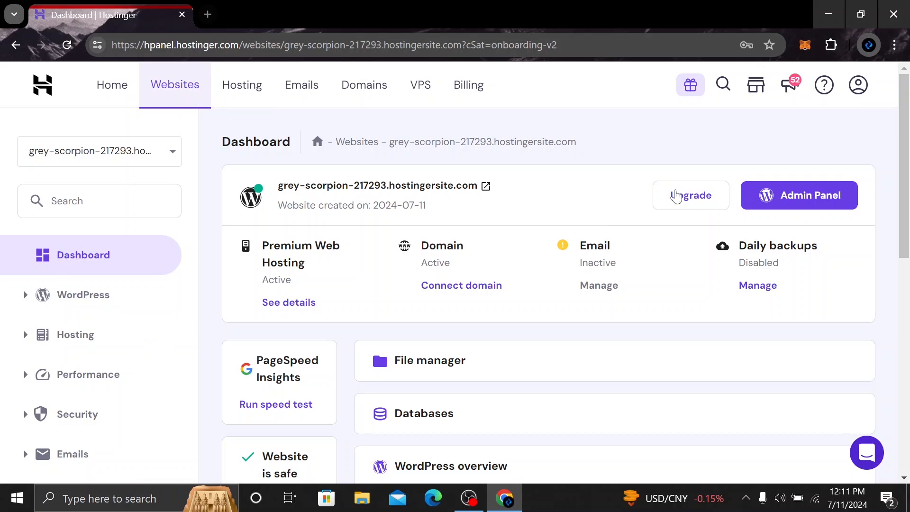
Open the website's WordPress admin panel and read the onboarding page's website setup instructions for uploading a logo
left_click(801, 205)
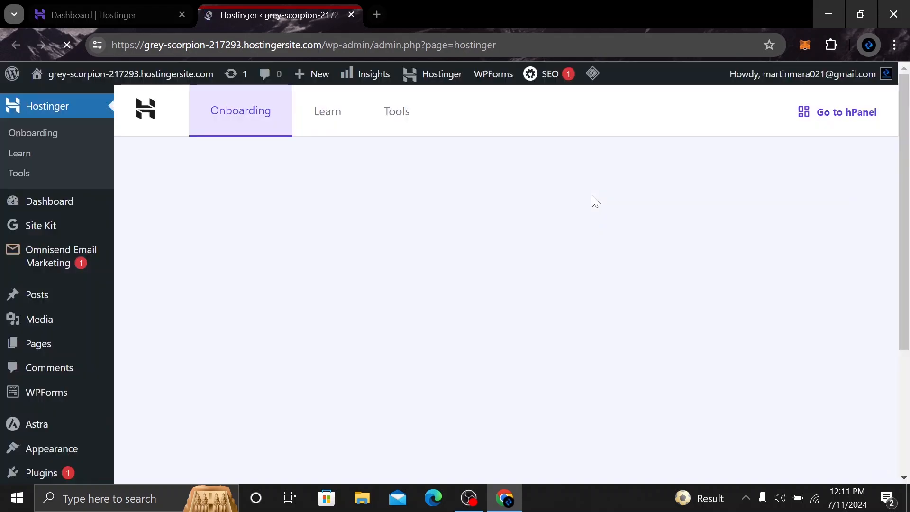
scroll(360, 232, "down", 8)
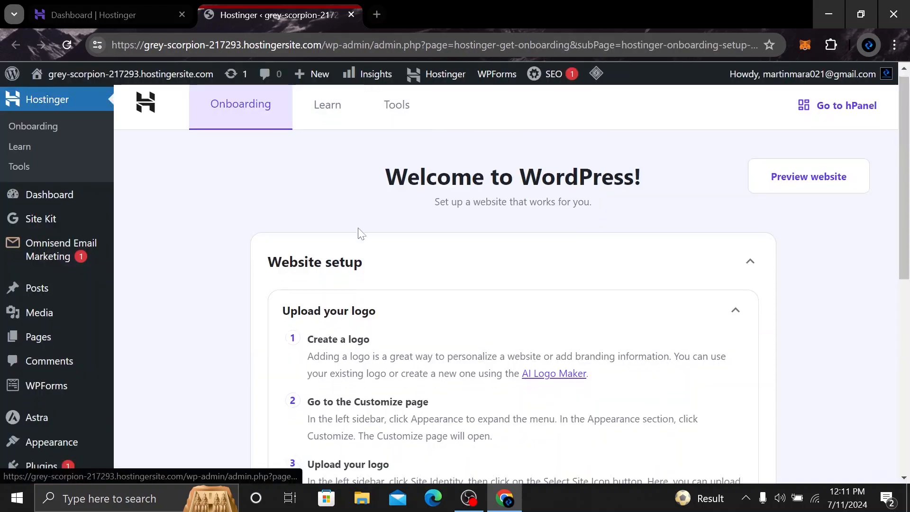
scroll(427, 238, "up", 4)
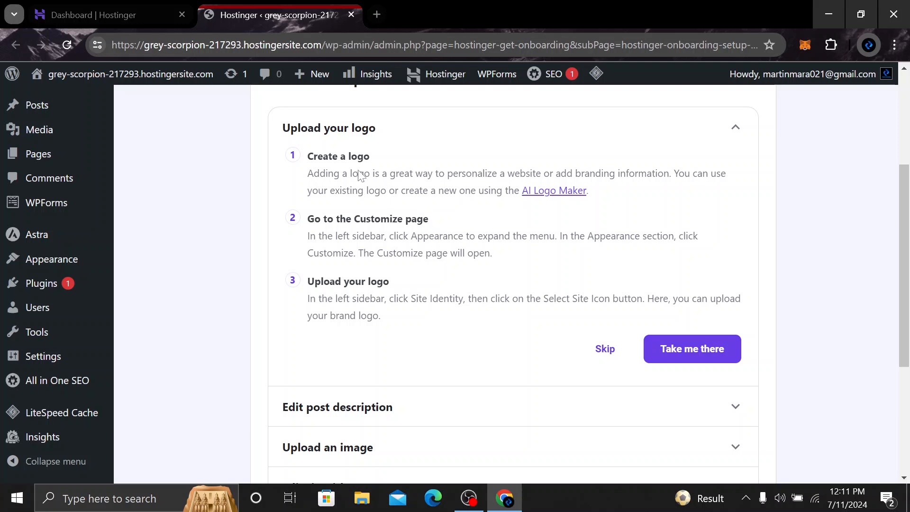
scroll(349, 175, "up", 5)
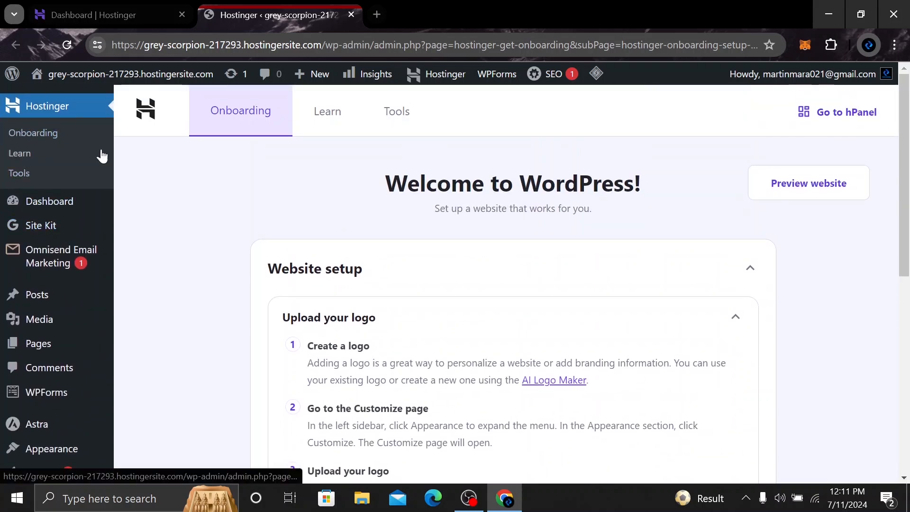
scroll(403, 332, "down", 2)
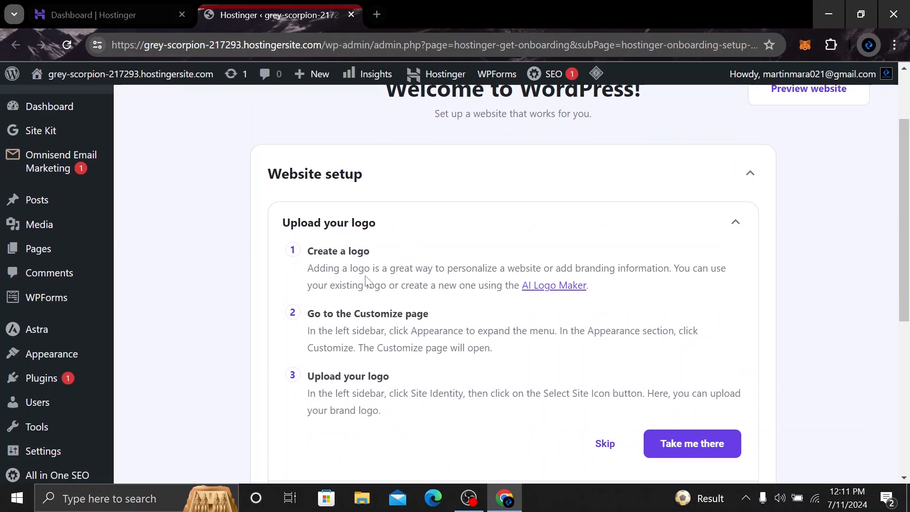
scroll(385, 328, "down", 2)
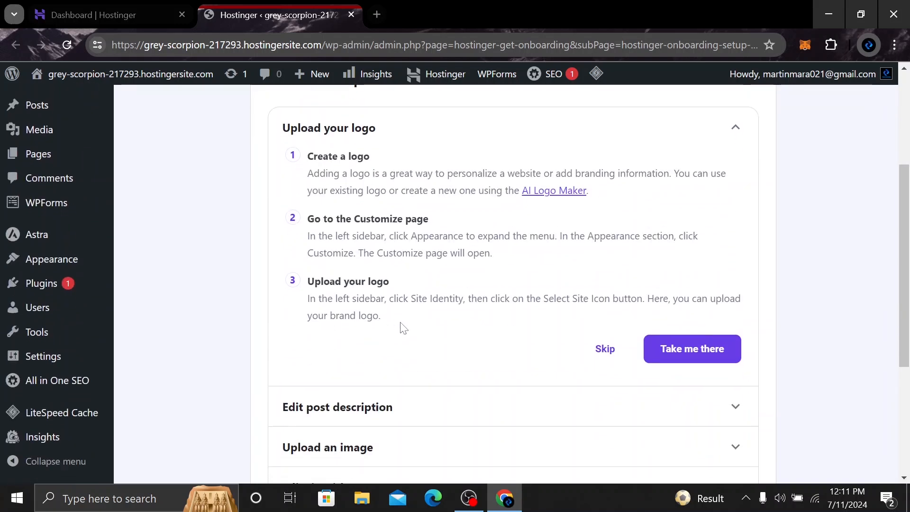
Look over the remaining website setup tasks and the WordPress admin options for plugins, the Astra theme and appearance
scroll(400, 327, "down", 2)
scroll(379, 323, "down", 2)
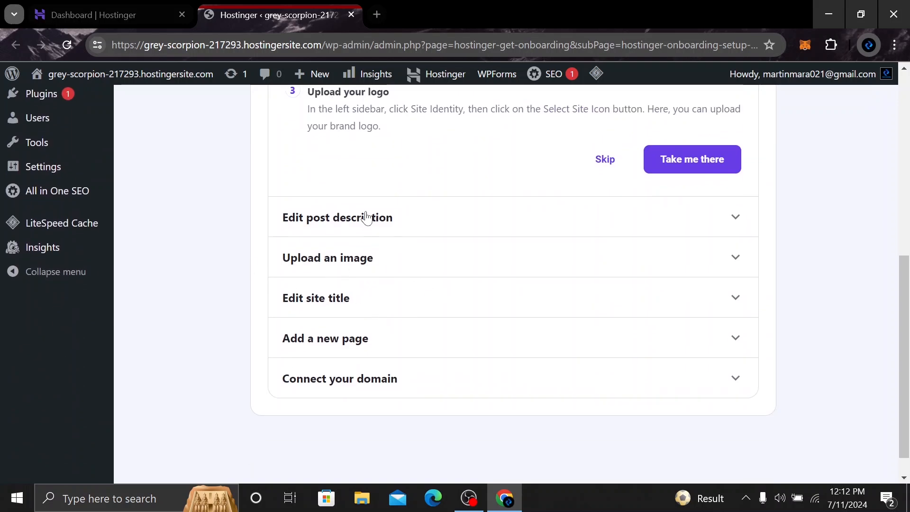
scroll(410, 250, "up", 4)
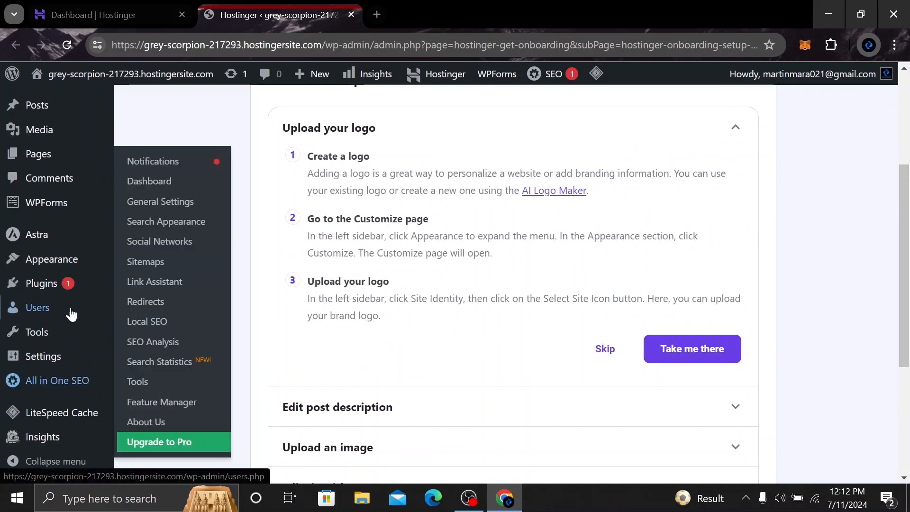
mouse_move(49, 284)
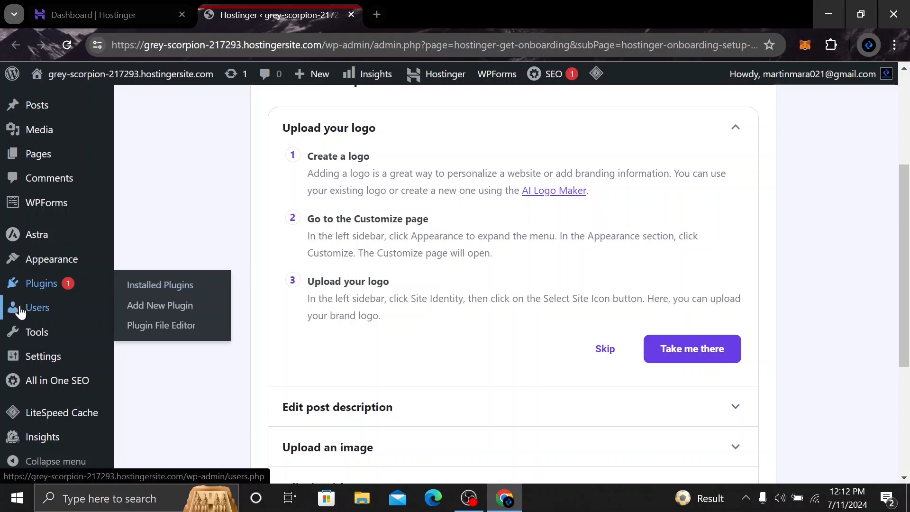
scroll(28, 332, "up", 4)
scroll(58, 403, "down", 1)
scroll(59, 403, "down", 1)
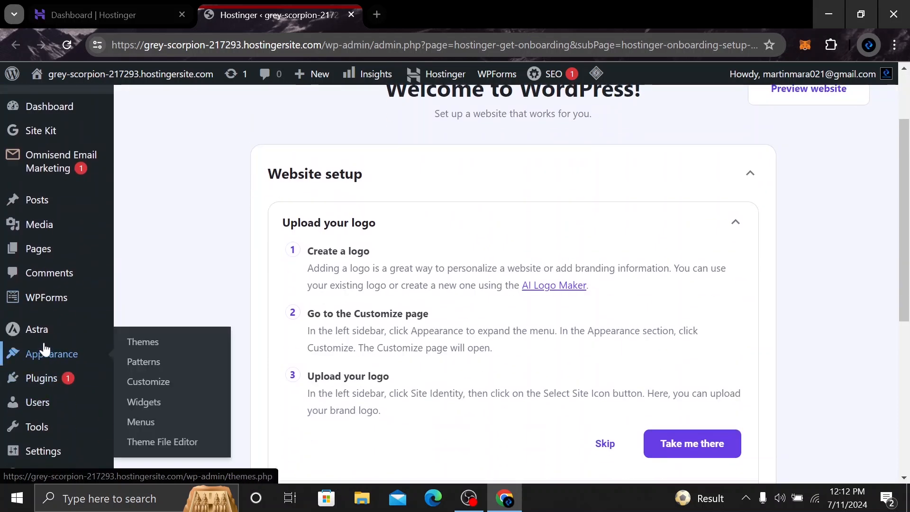
mouse_move(55, 332)
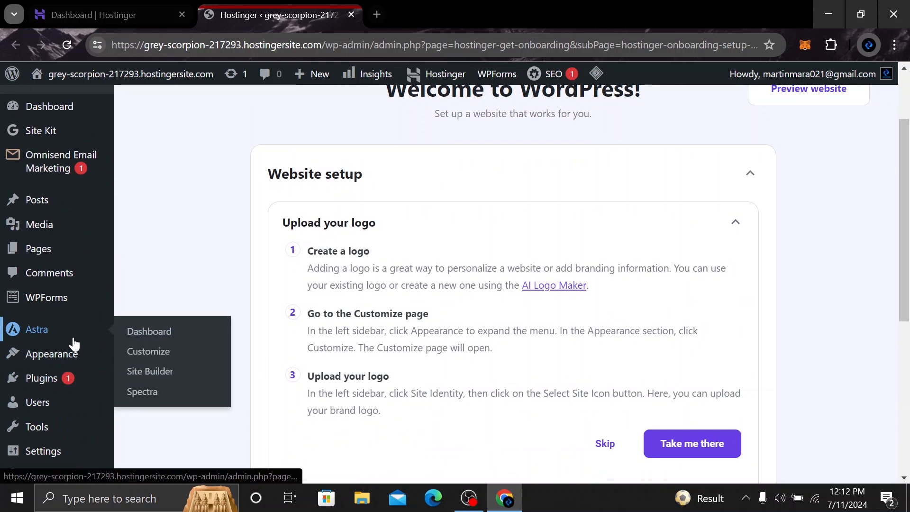
mouse_move(59, 363)
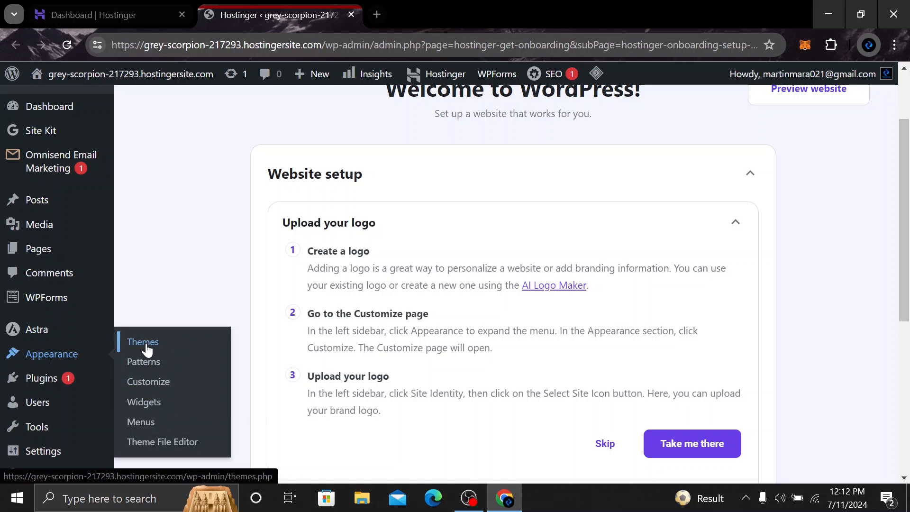
scroll(43, 345, "down", 6)
scroll(44, 346, "up", 6)
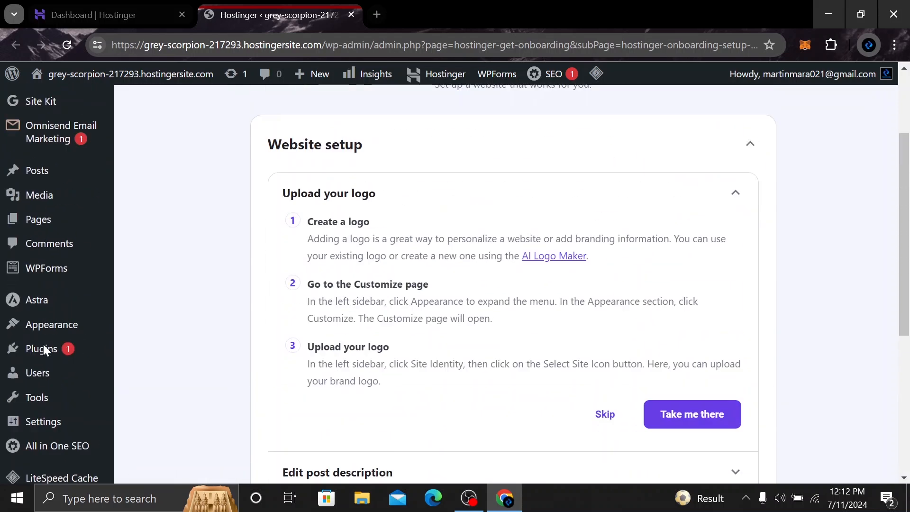
Visit the live website from WordPress admin to view its front page, and close it to return to the hosting dashboard
scroll(44, 349, "up", 3)
mouse_move(107, 81)
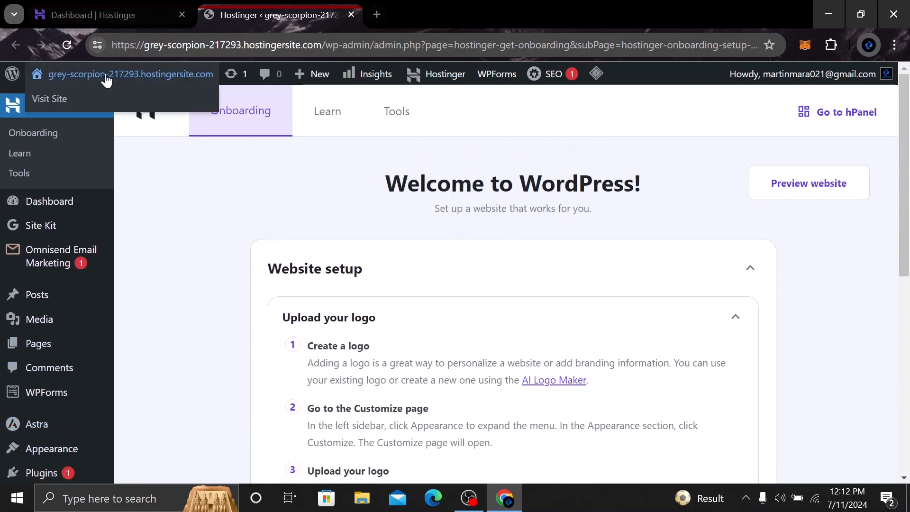
left_click(64, 99)
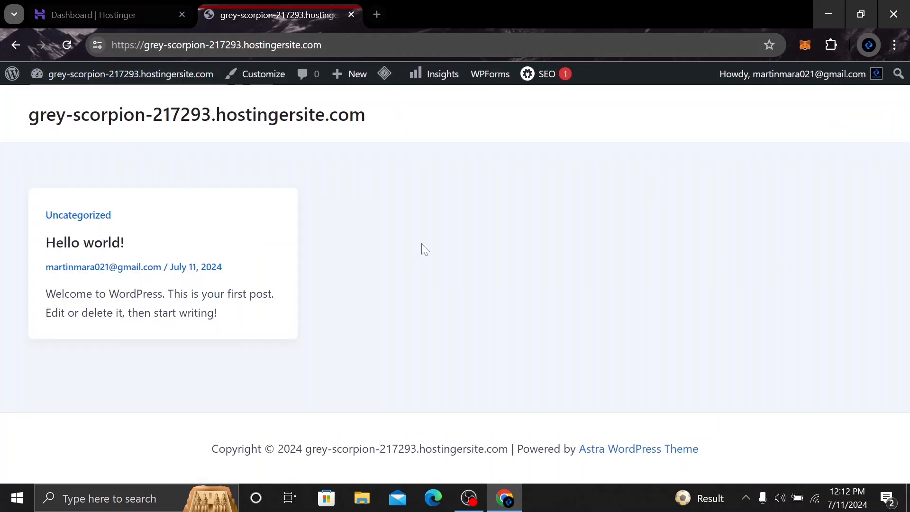
left_click(350, 13)
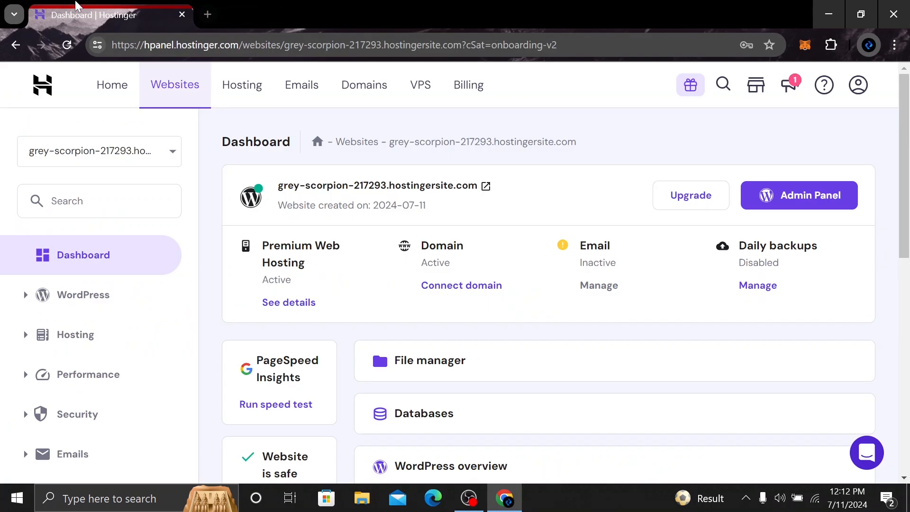
Reopen the website's WordPress admin panel from the hosting dashboard and collapse the "Upload your logo" instructions
left_click(819, 201)
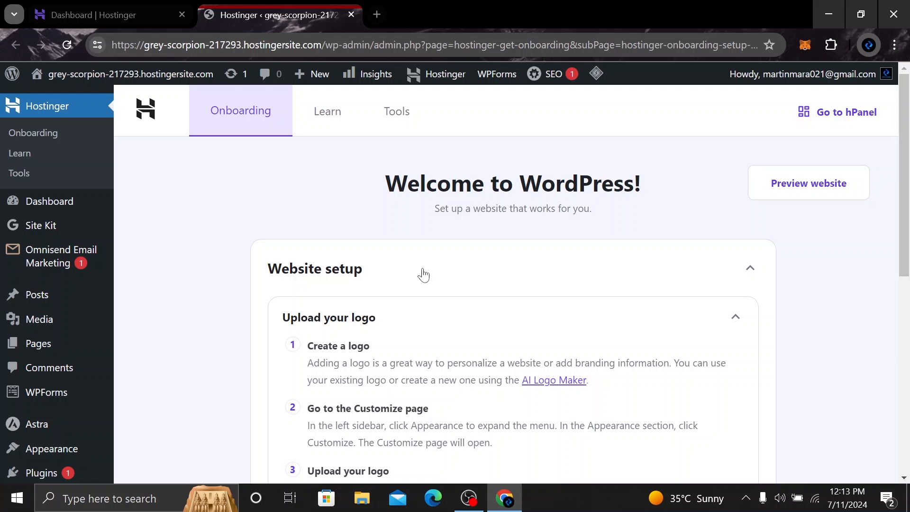
left_click(711, 318)
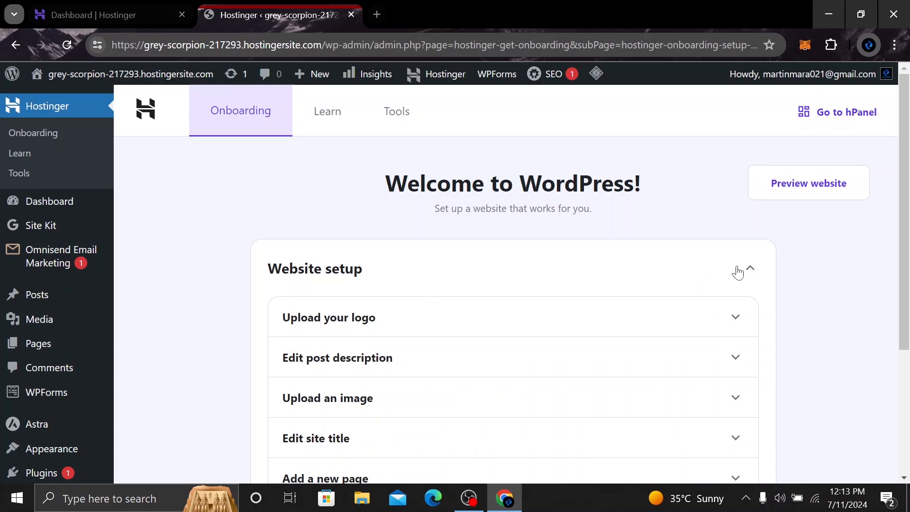